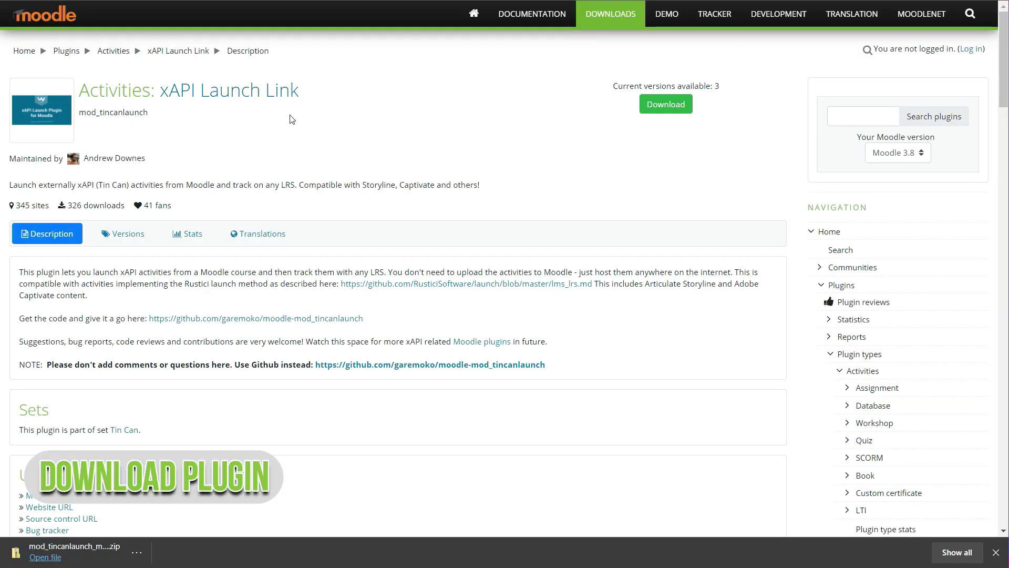
left_click(145, 243)
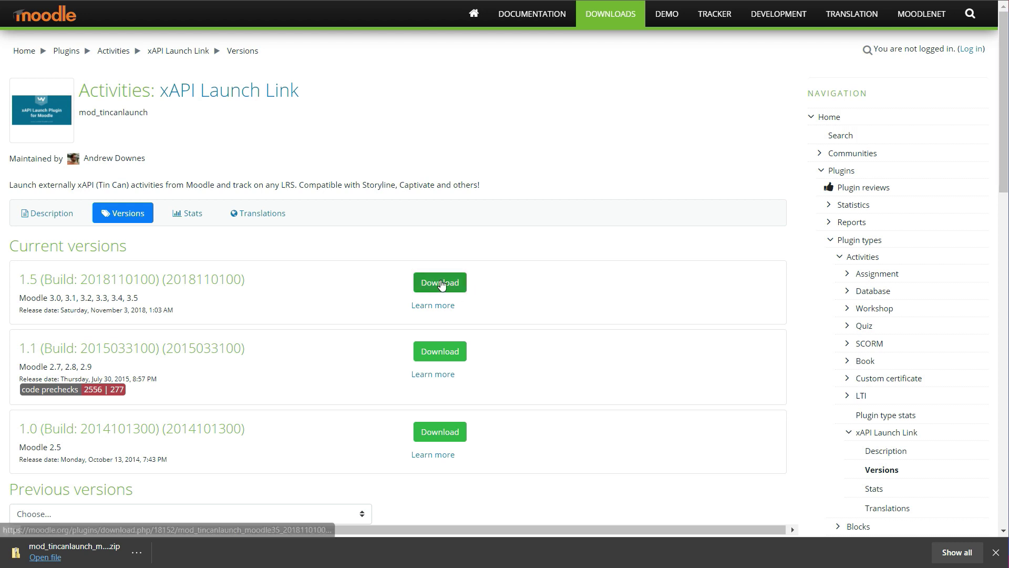
left_click(440, 283)
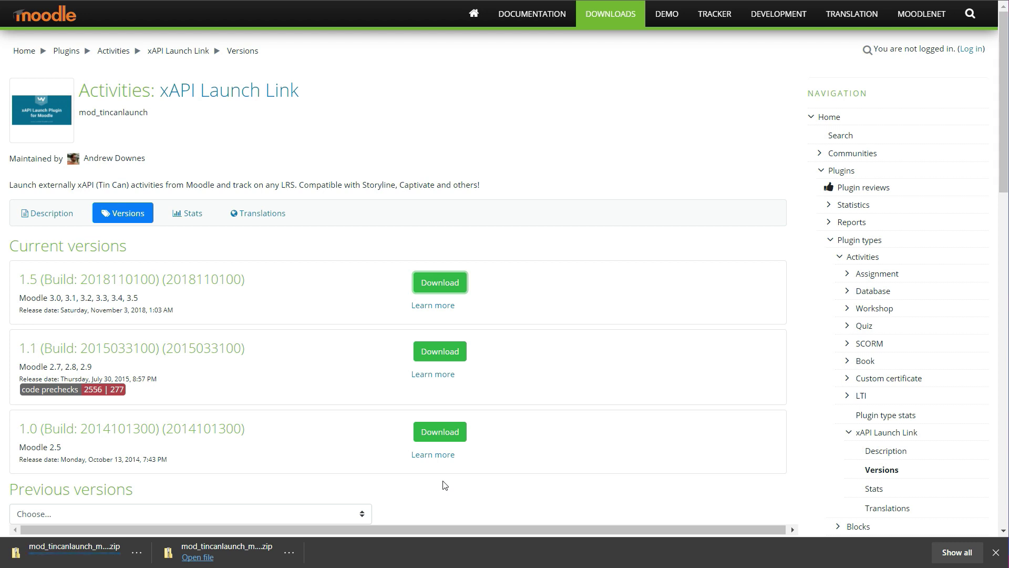
key("ctrl+Tab")
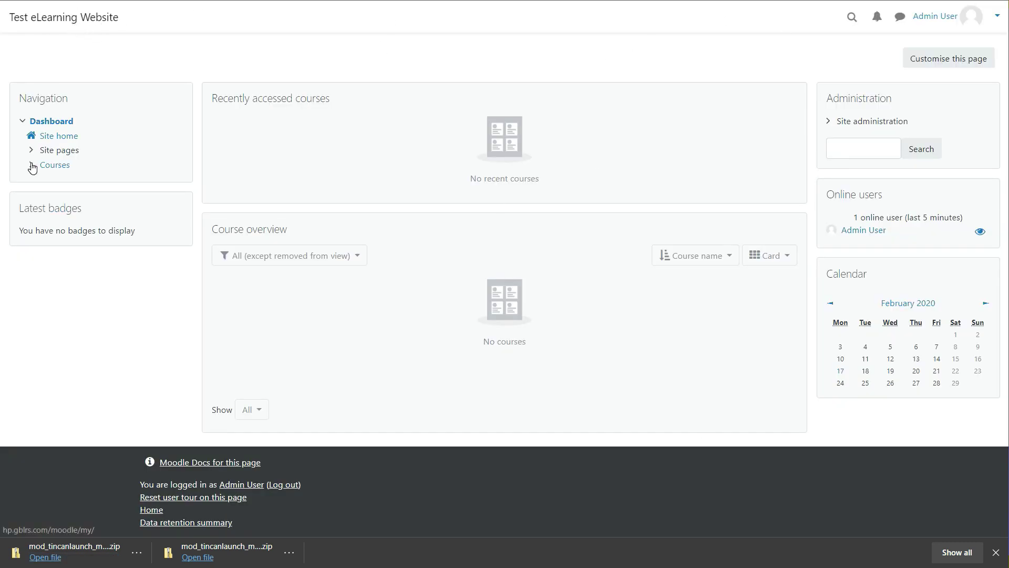
- Navigate through Site administration > Plugins to the Install plugins page
left_click(954, 20)
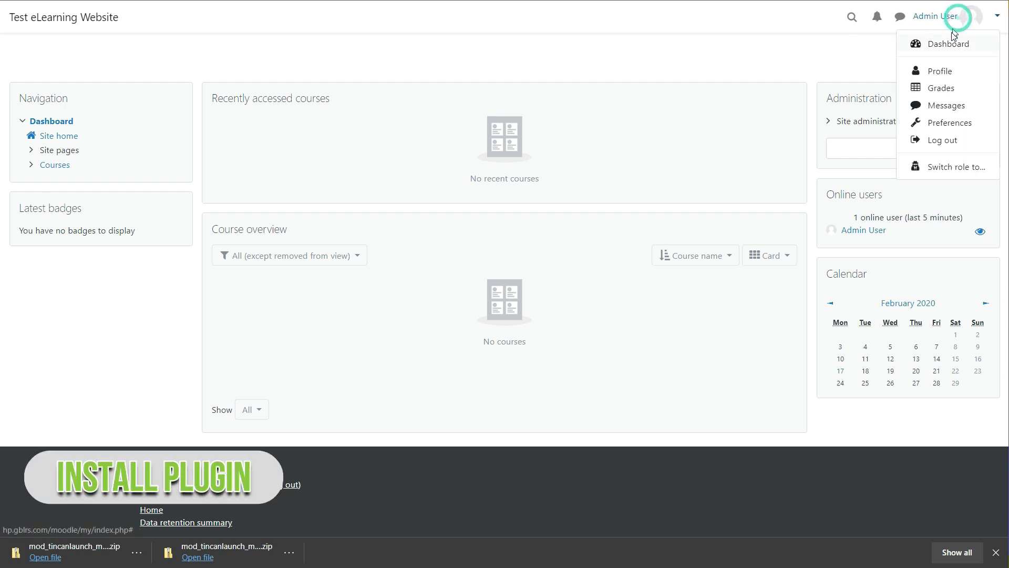
left_click(945, 126)
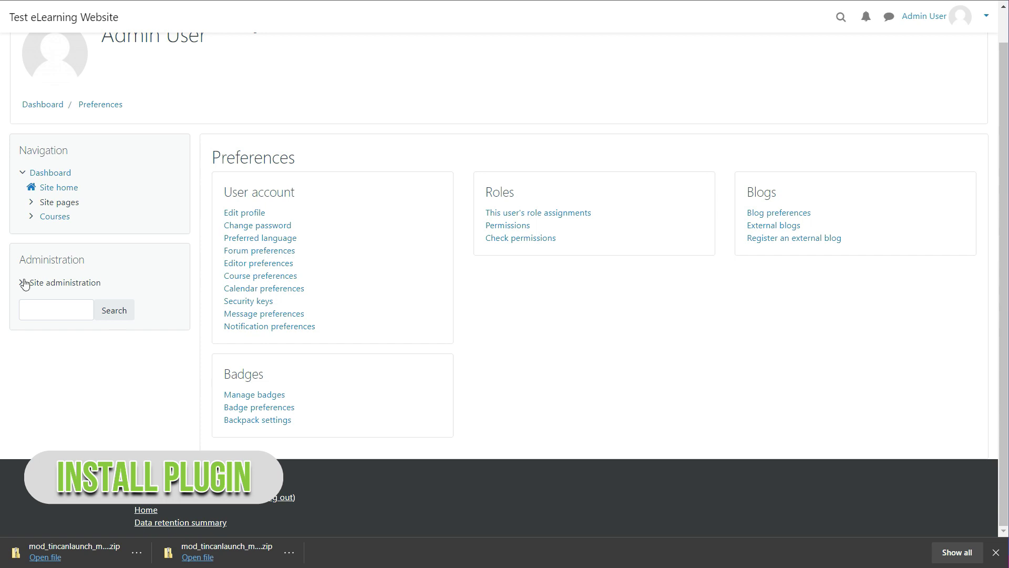
left_click(25, 284)
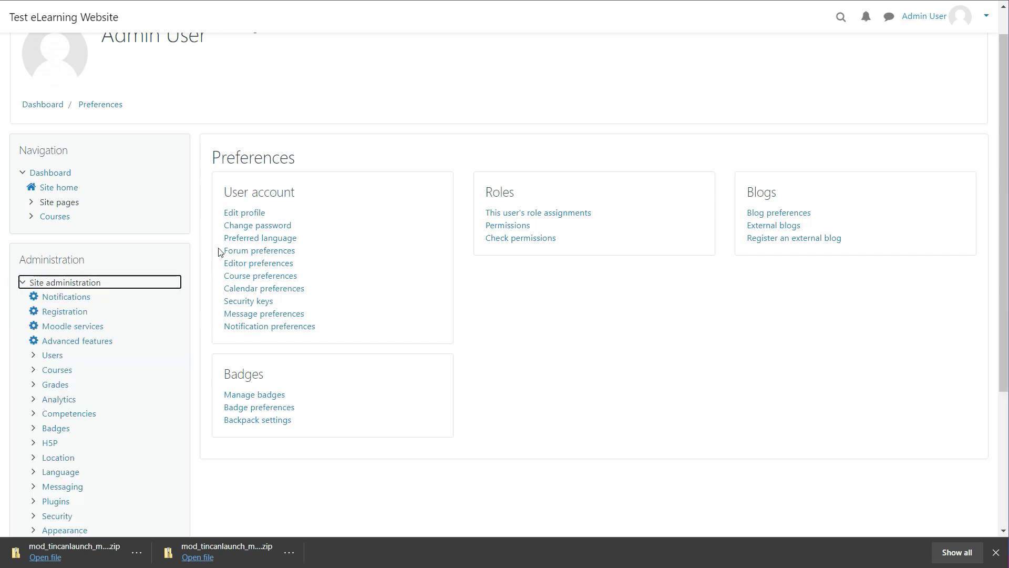
scroll(142, 329, "down", 4)
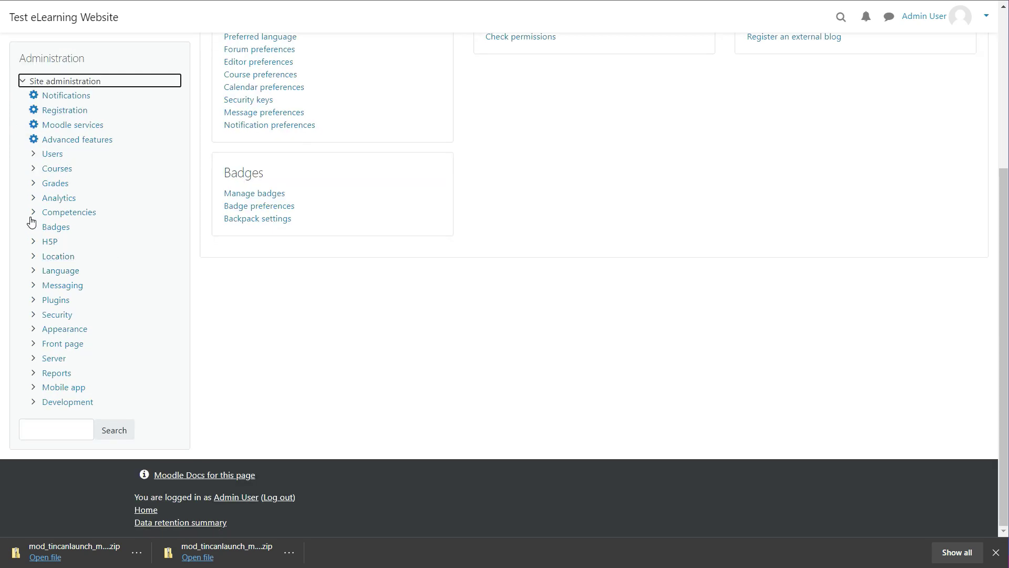
left_click(35, 300)
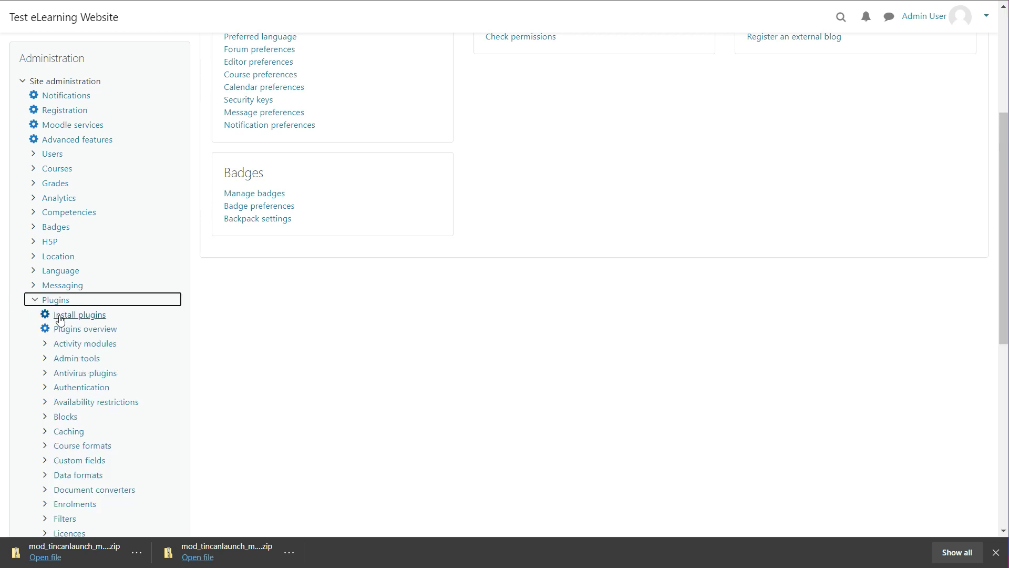
left_click(95, 316)
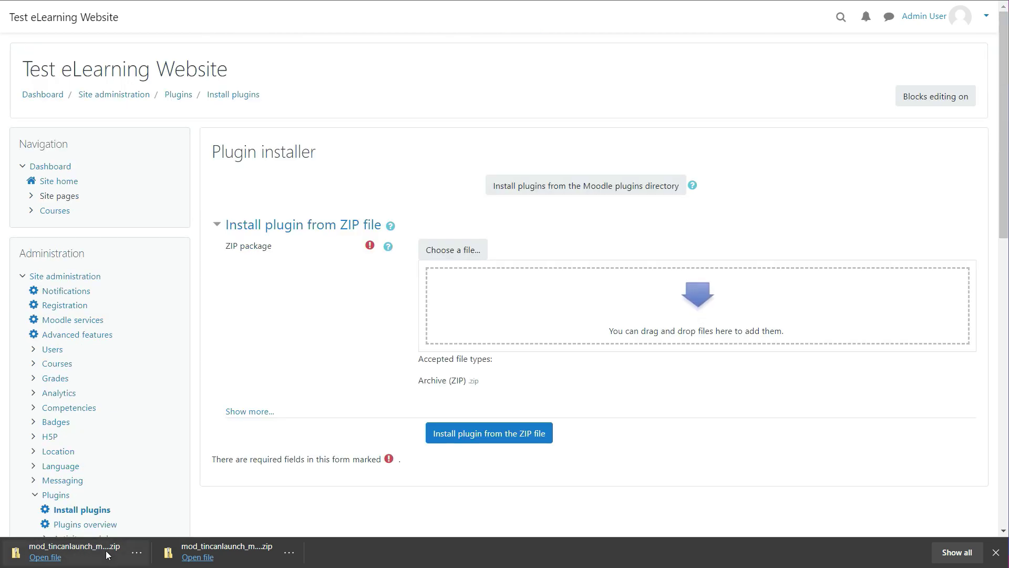
- Install the mod_tincanlaunch zip and upgrade the Moodle database to reach the plugin settings
left_click_drag(106, 554, 658, 309)
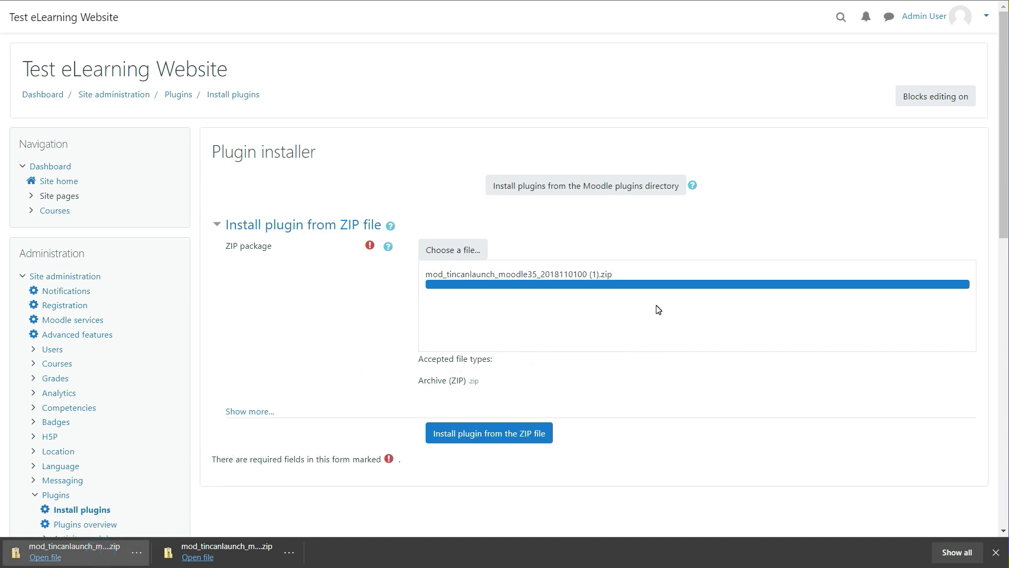
left_click(505, 428)
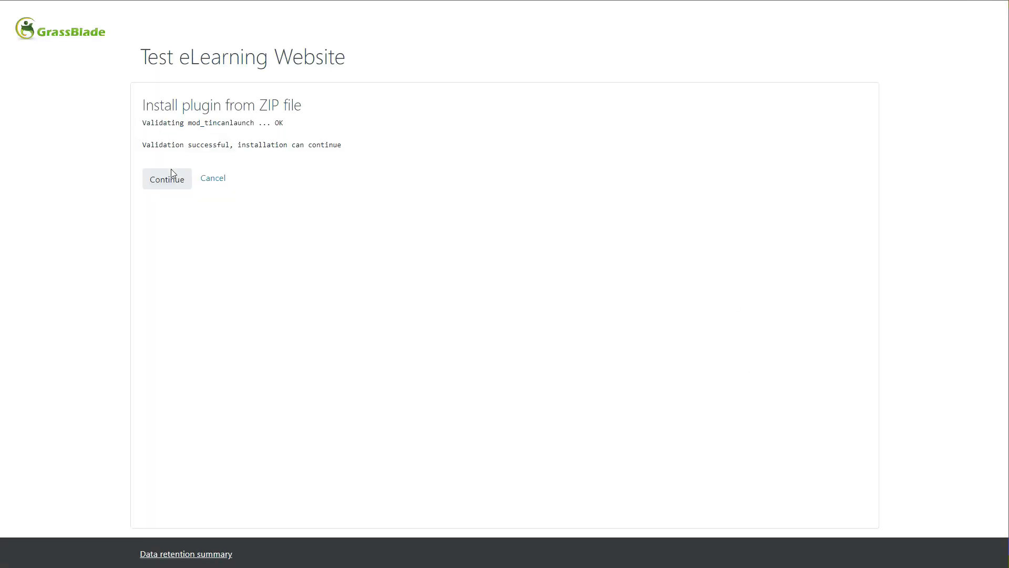
left_click(169, 179)
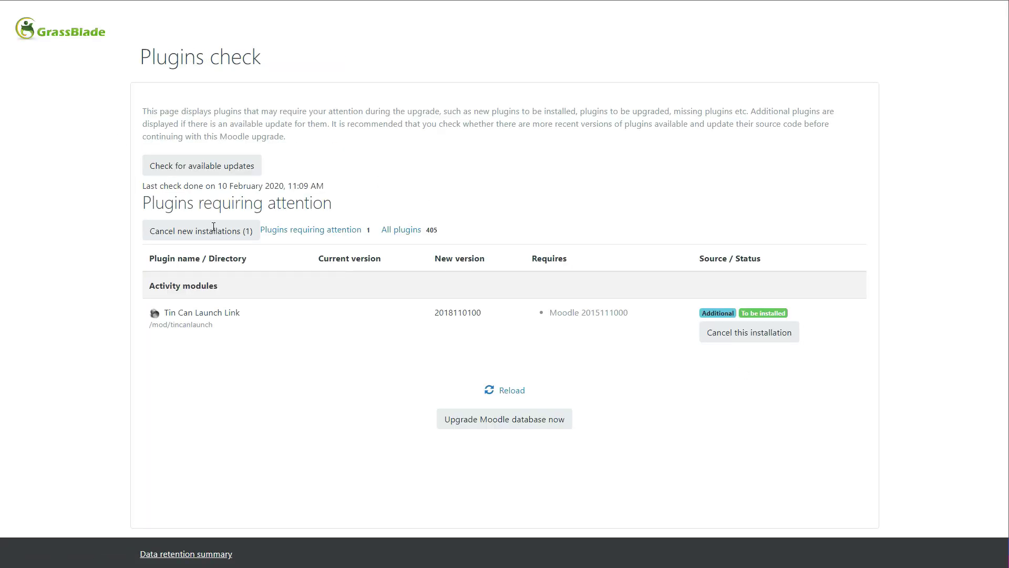
left_click(513, 431)
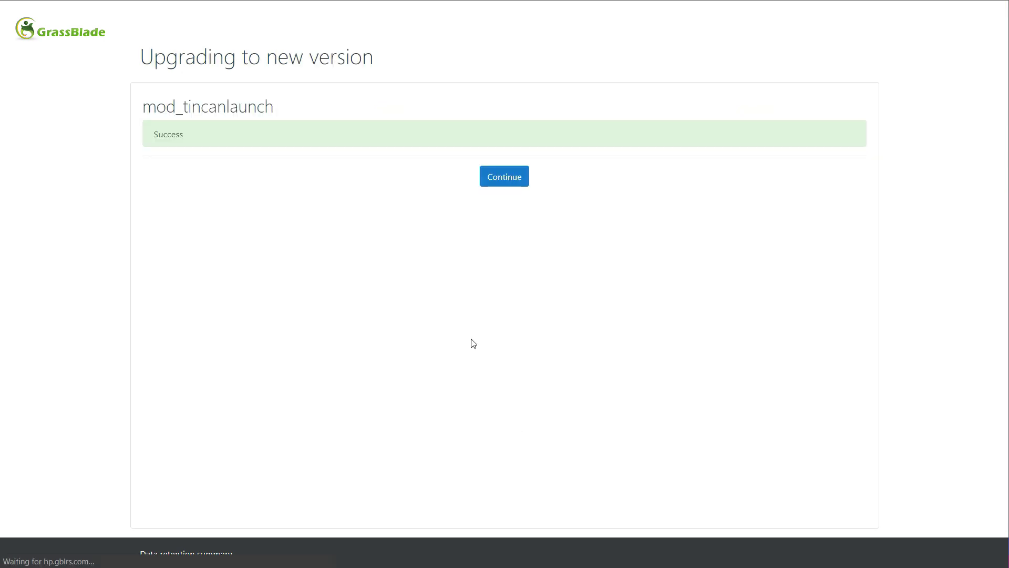
left_click(518, 177)
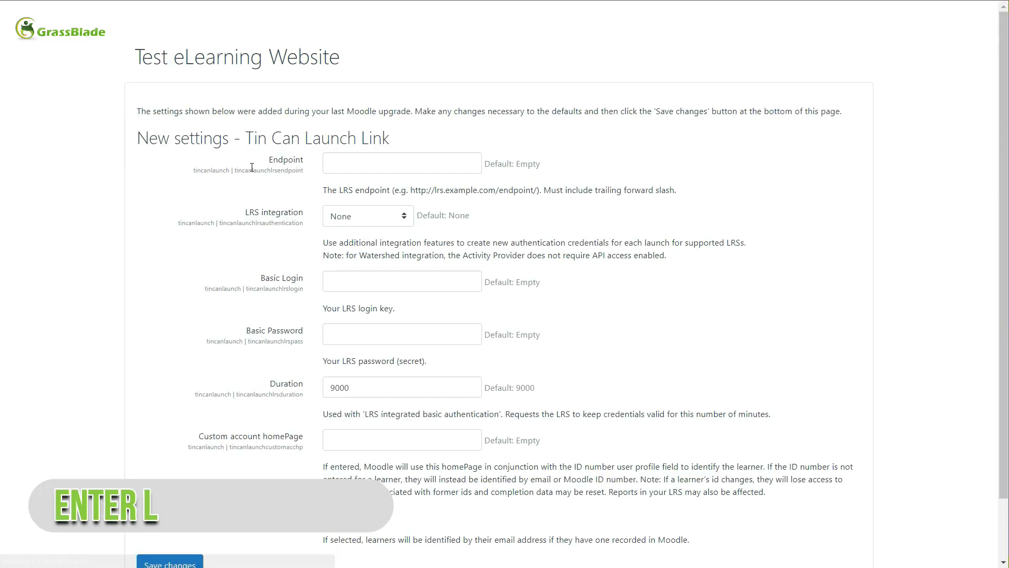
- Look over the empty Endpoint, Basic Login, Password and homePage fields, then sign in to GrassBlade LRS as admin
scroll(255, 173, "down", 1)
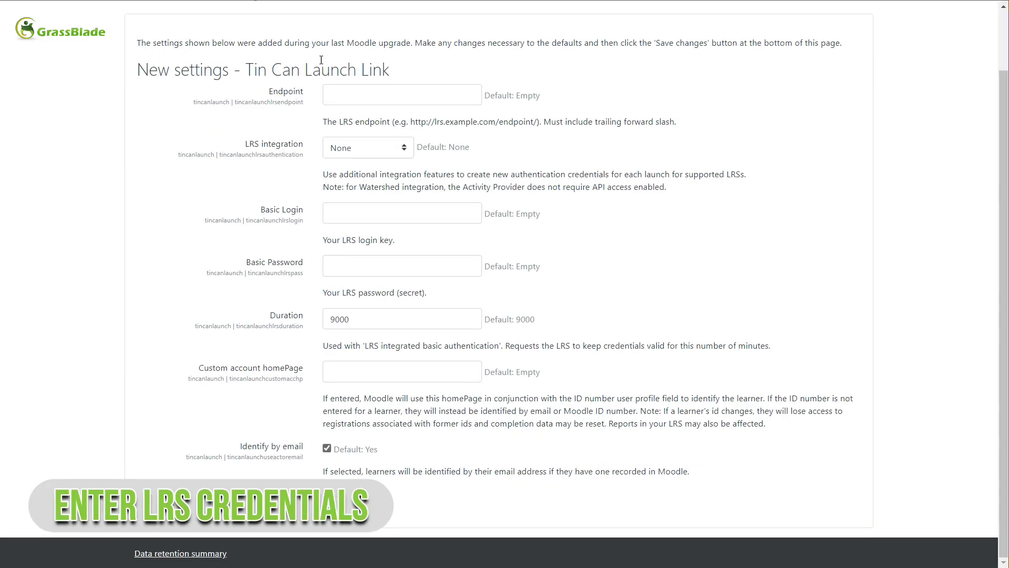
scroll(451, 297, "up", 1)
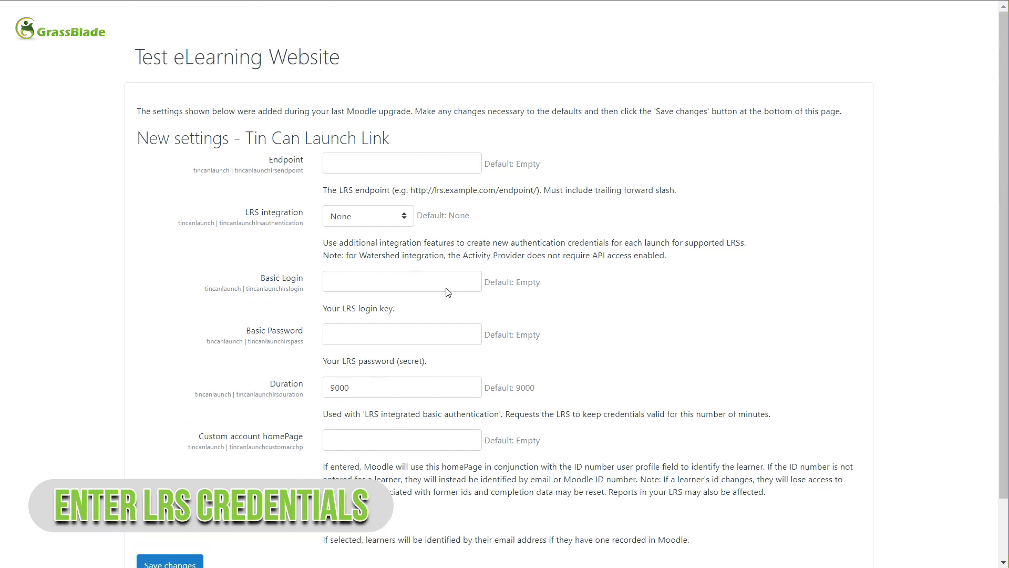
left_click(395, 164)
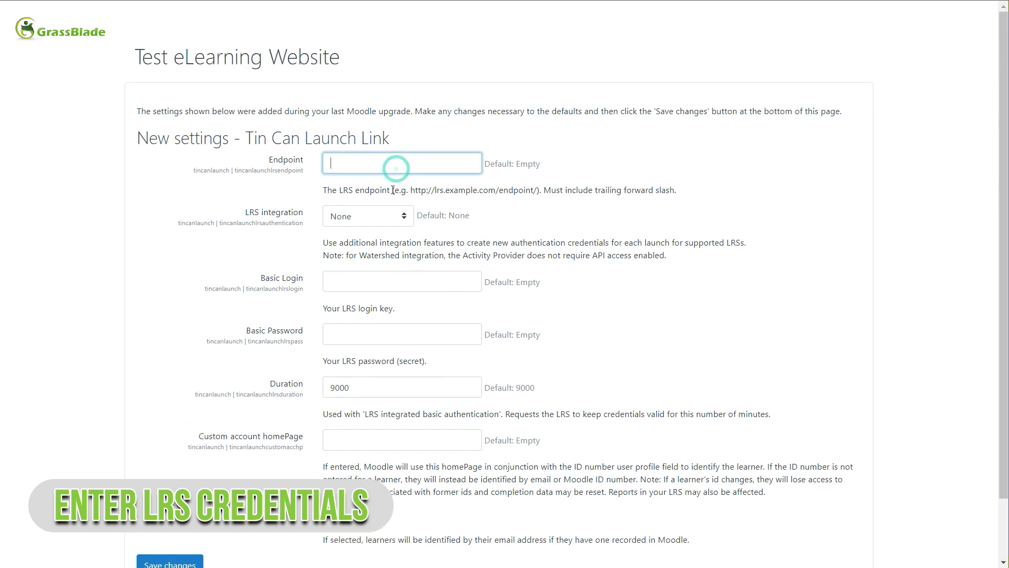
left_click(384, 280)
left_click(391, 335)
left_click(404, 439)
left_click(703, 371)
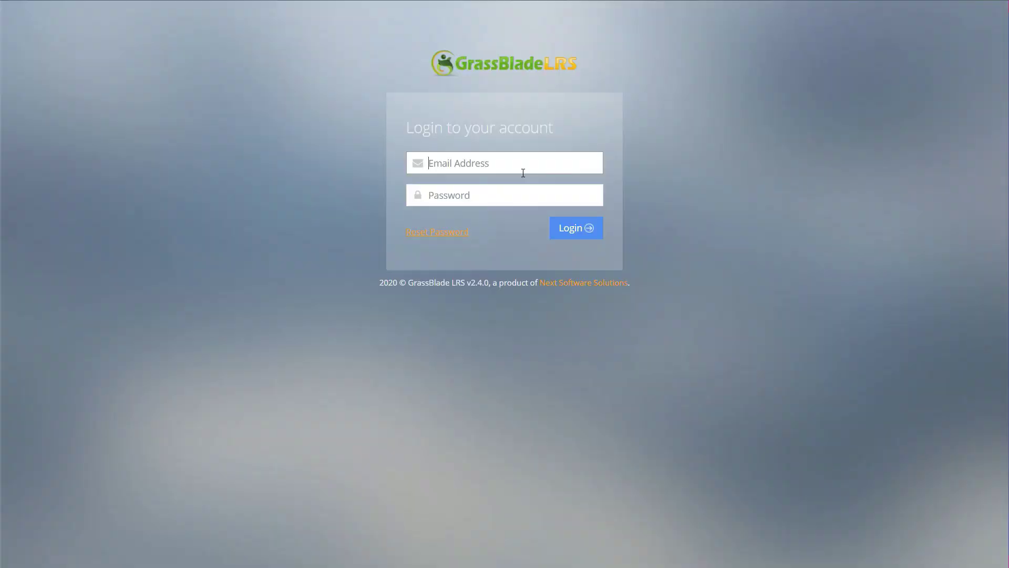
type("admin@")
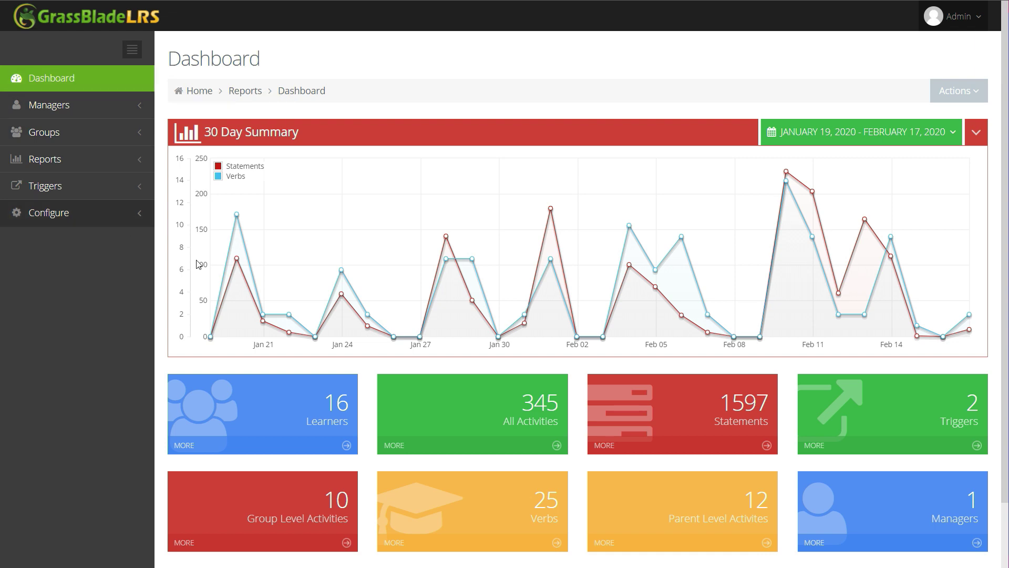
left_click(974, 17)
left_click(947, 49)
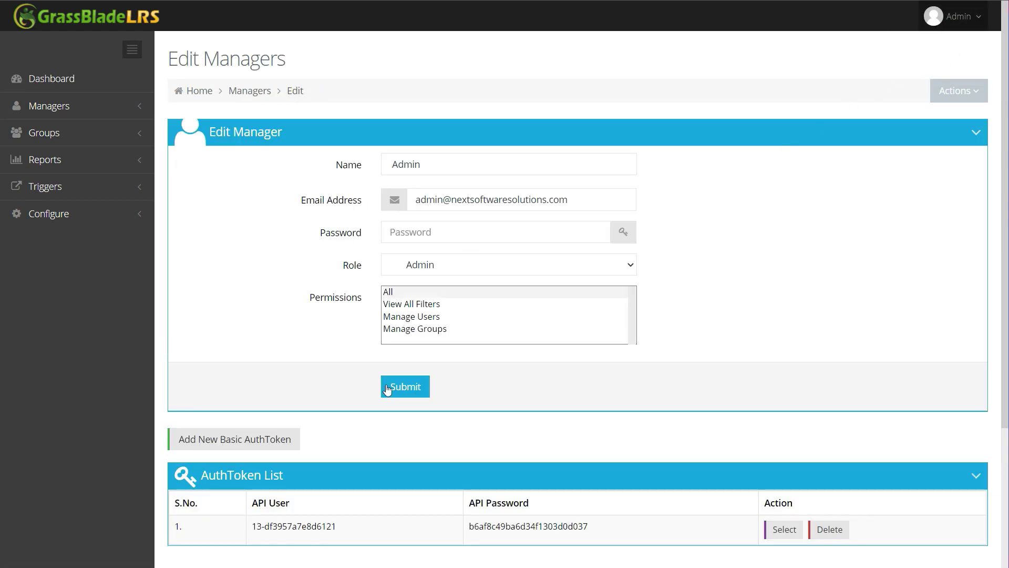
scroll(368, 273, "down", 4)
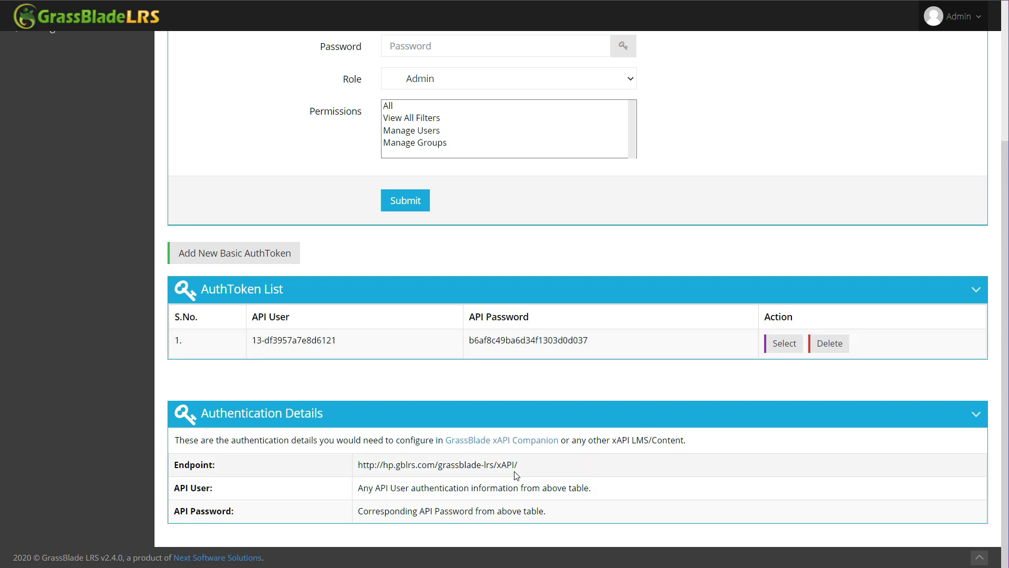
left_click_drag(519, 464, 353, 461)
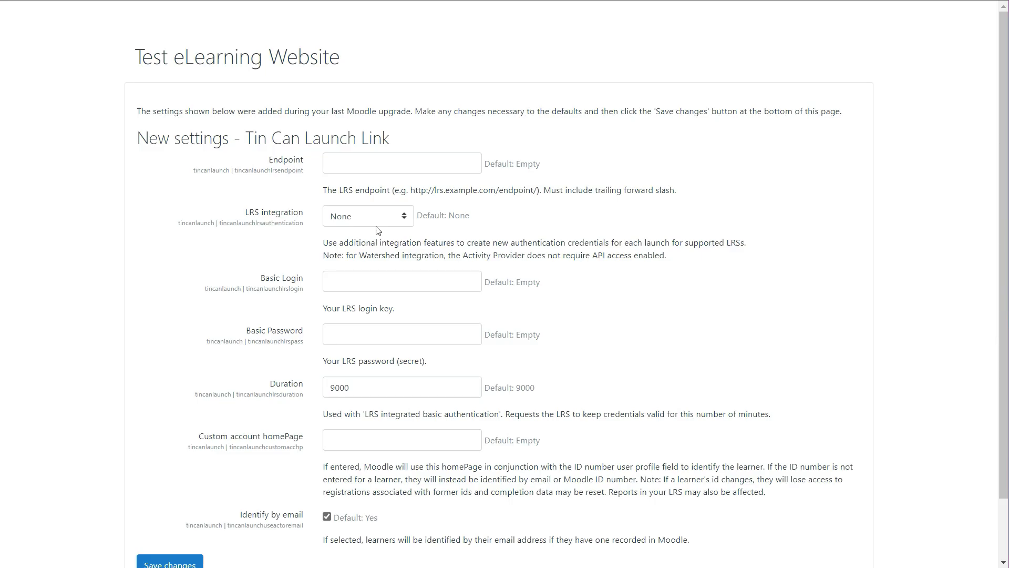
left_click(358, 165)
key("ctrl+v")
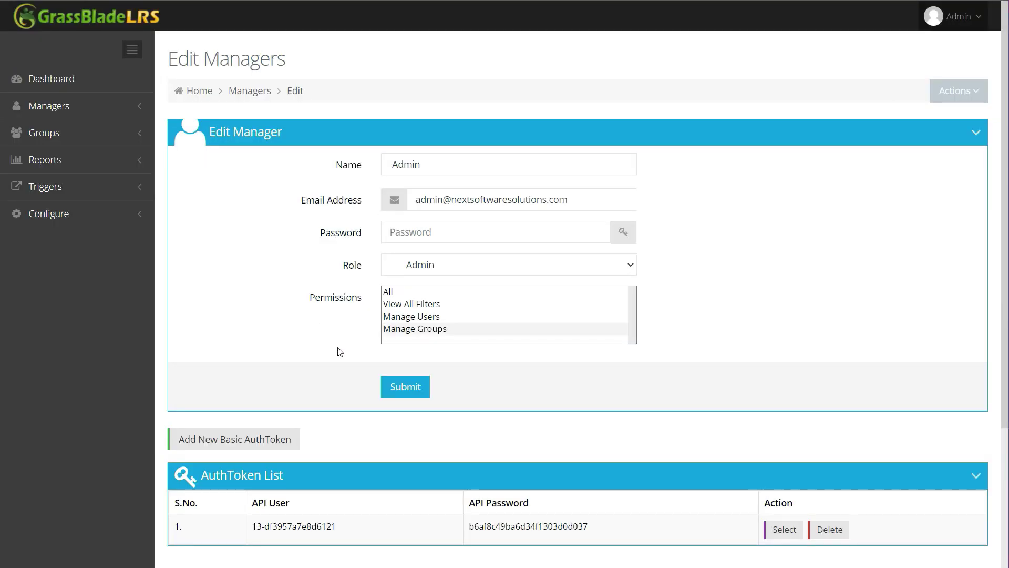
scroll(294, 368, "down", 1)
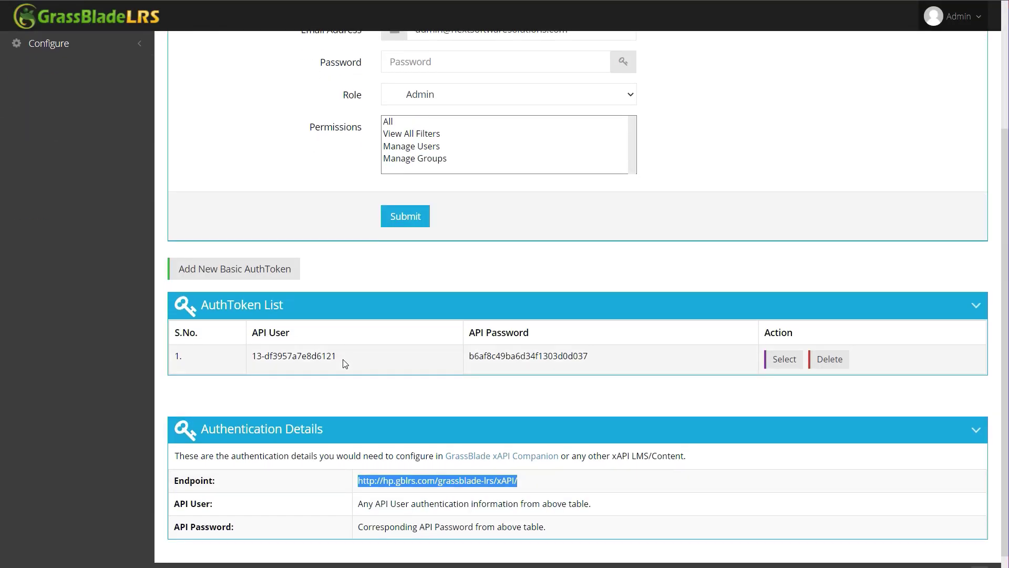
left_click_drag(341, 357, 247, 358)
key("ctrl+c")
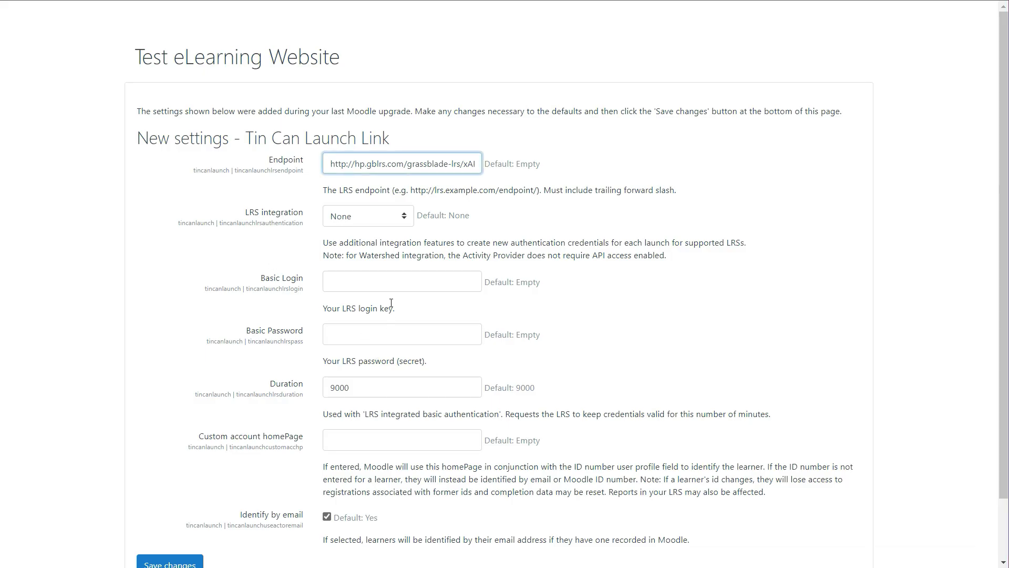
- Paste the LRS API user into the Basic Login field, removing the leading space
left_click(392, 291)
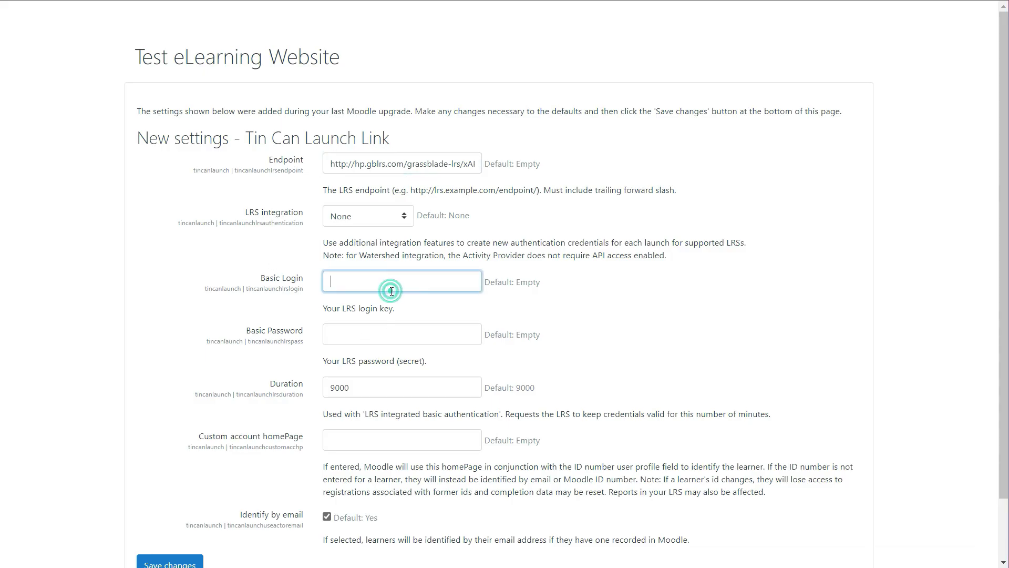
key("ctrl+v")
left_click(341, 279)
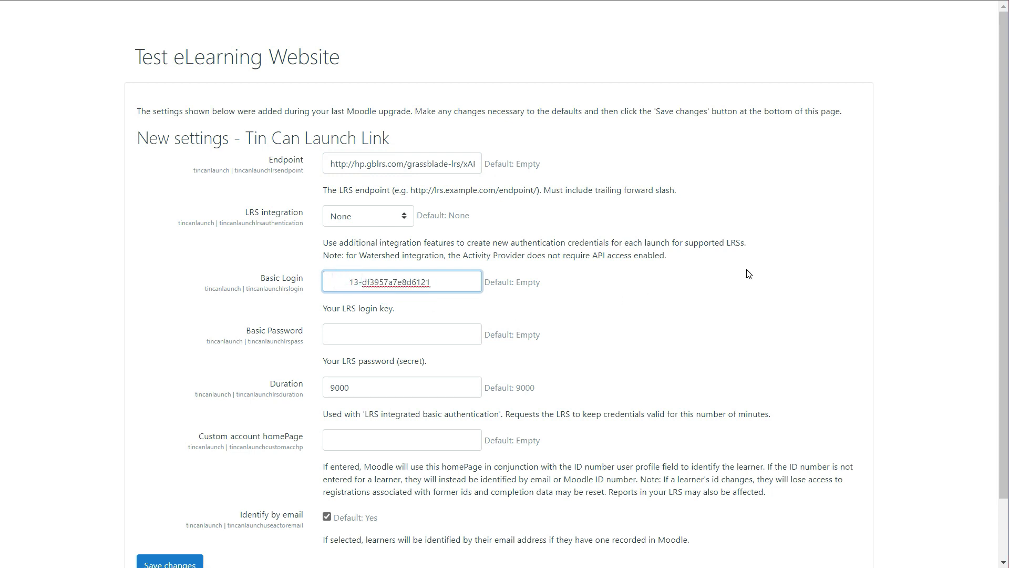
key("BackSpace")
key("BackSpace")
key("BackSpace")
key("BackSpace")
key("BackSpace")
key("BackSpace")
key("BackSpace")
key("BackSpace")
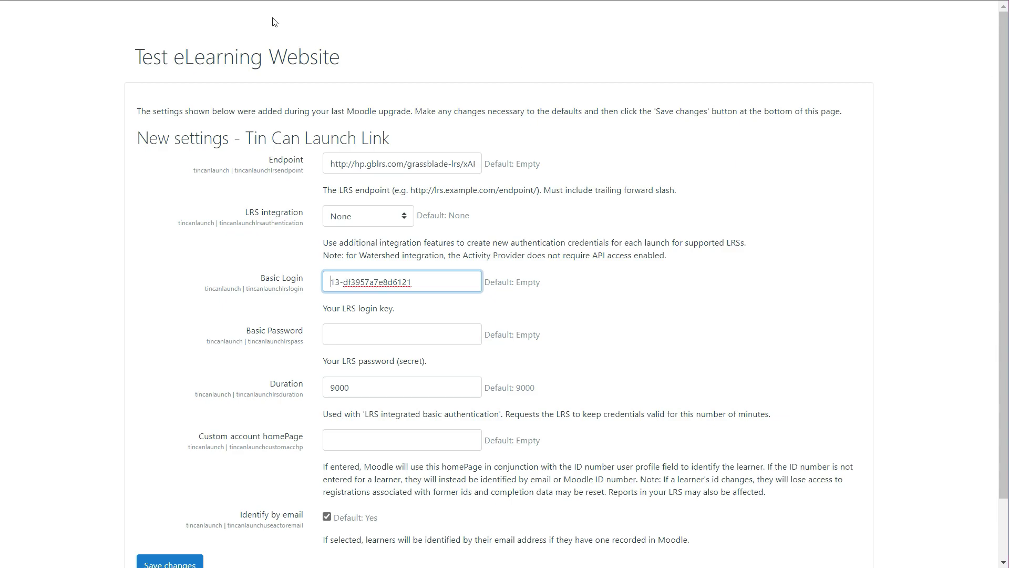
- Copy the LRS API password into Moodle's Basic Password field
key("ctrl+Tab")
left_click_drag(600, 357, 456, 356)
key("ctrl+c")
key("ctrl+Tab")
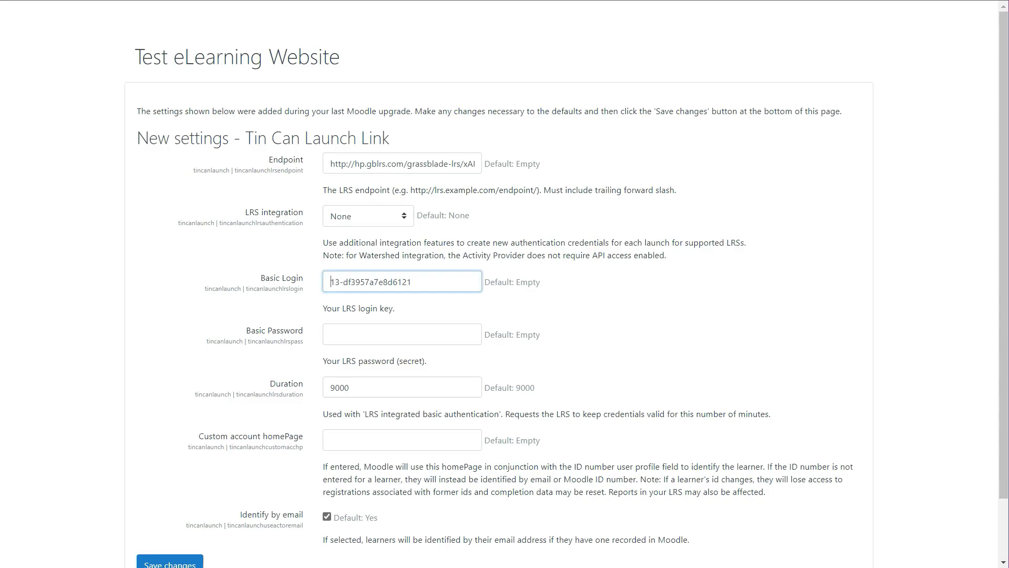
left_click(359, 335)
key("ctrl+v")
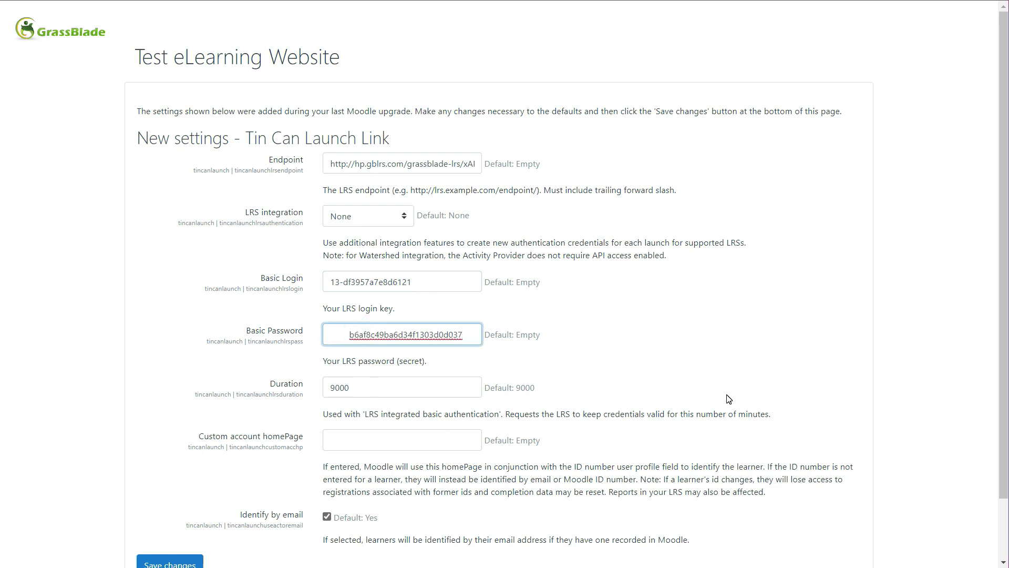
left_click(730, 353)
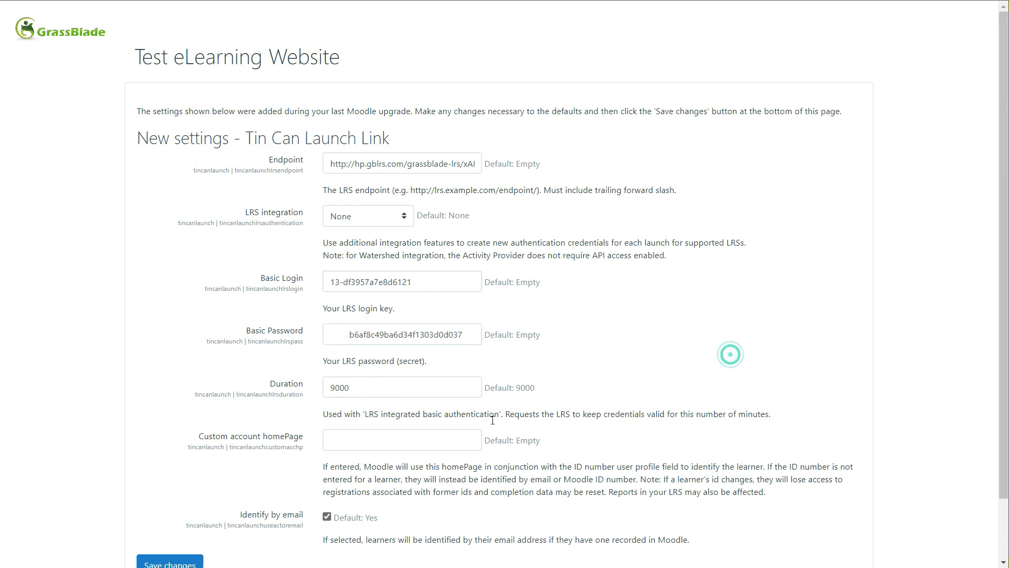
double_click(348, 335)
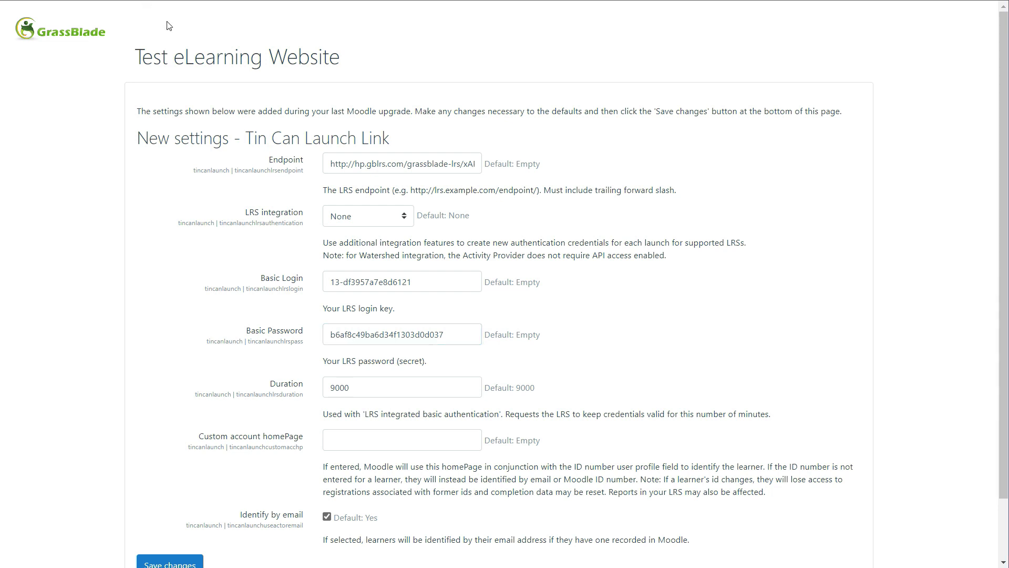
left_click(364, 439)
type("http://hp.gblrs.com/moodle")
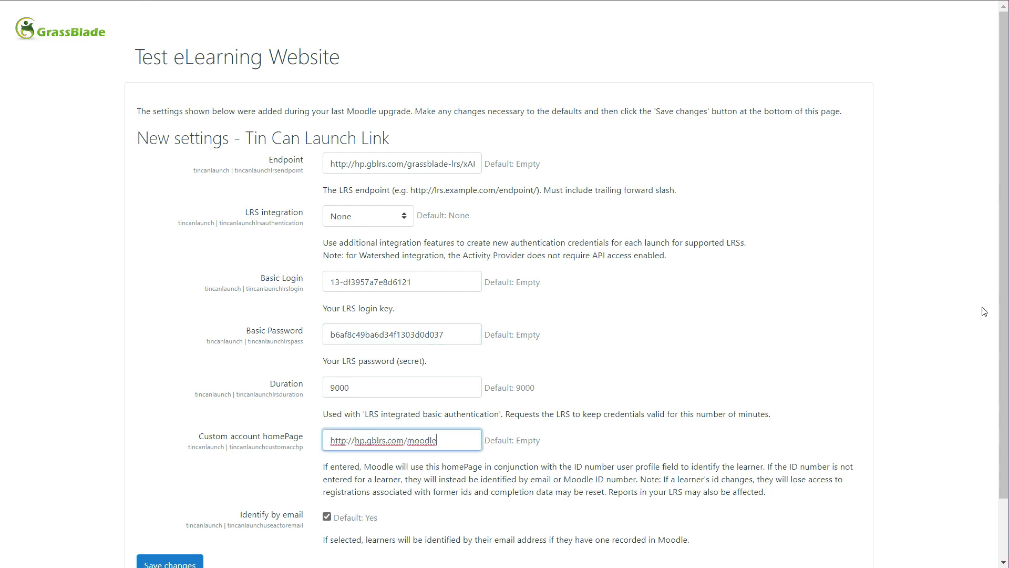
type("/")
scroll(461, 419, "down", 1)
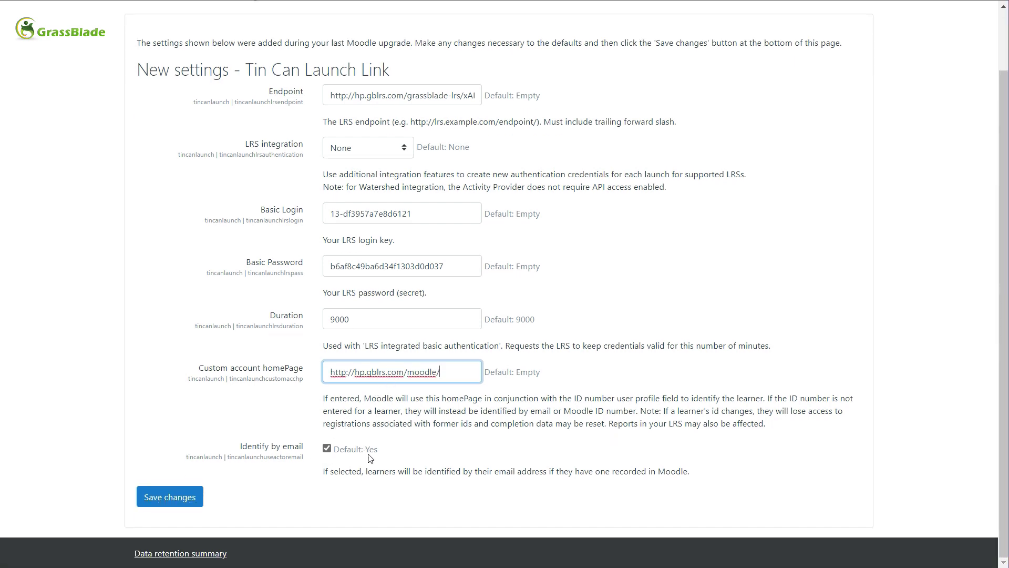
scroll(629, 488, "up", 1)
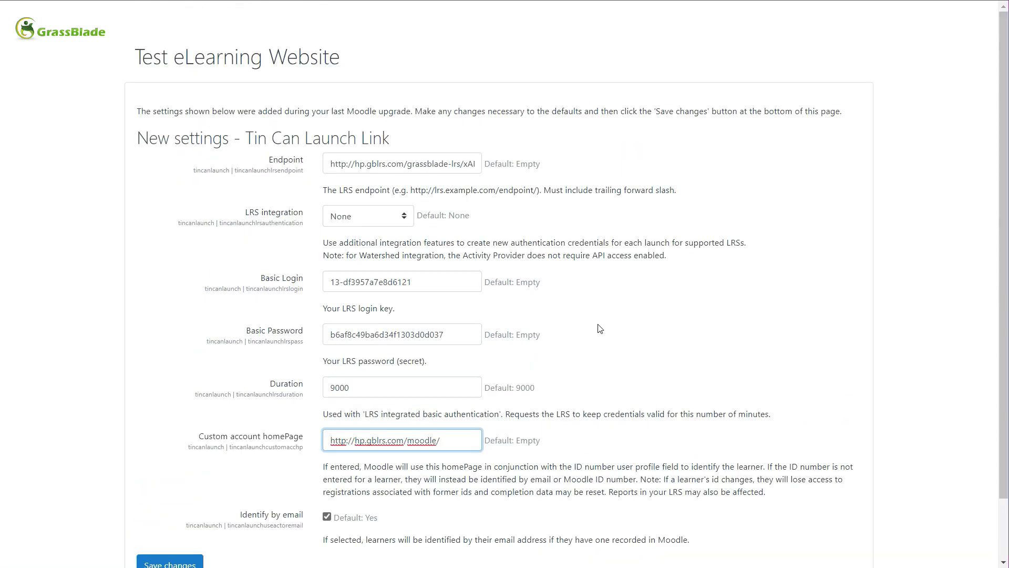
scroll(371, 422, "down", 1)
left_click(157, 503)
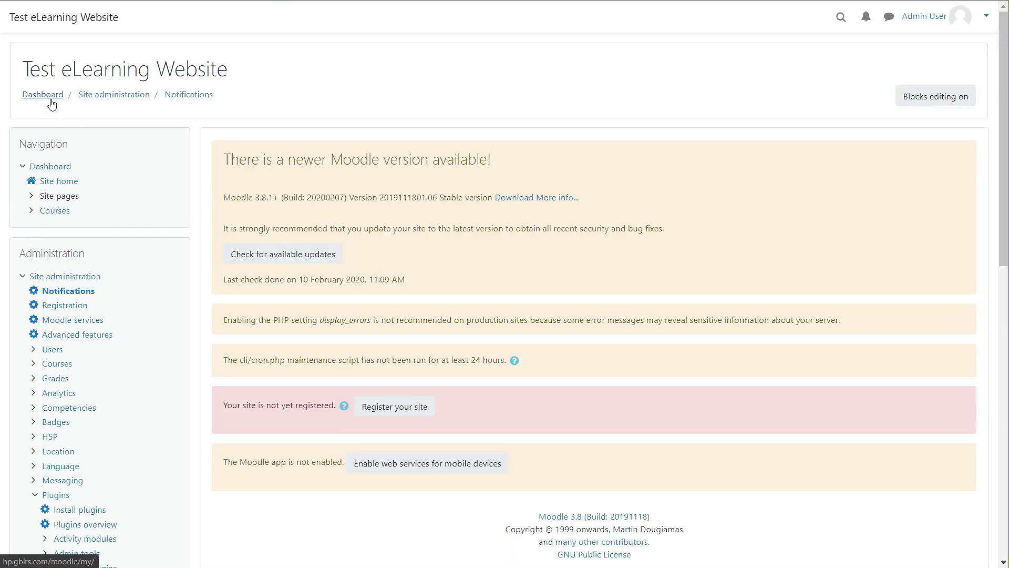
- Start a new course with full name and short name 'Test xAPI Course'
left_click(60, 213)
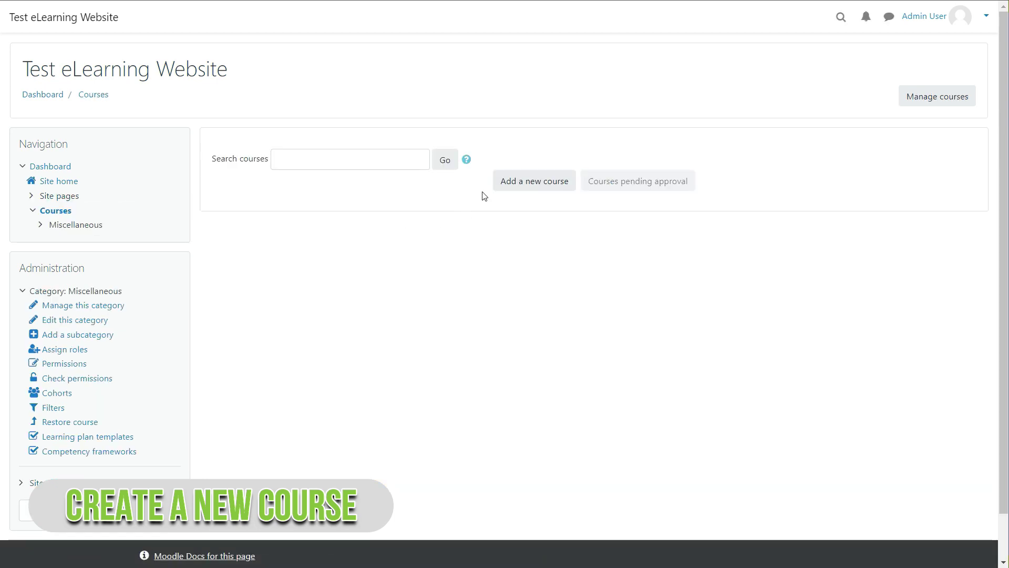
left_click(534, 187)
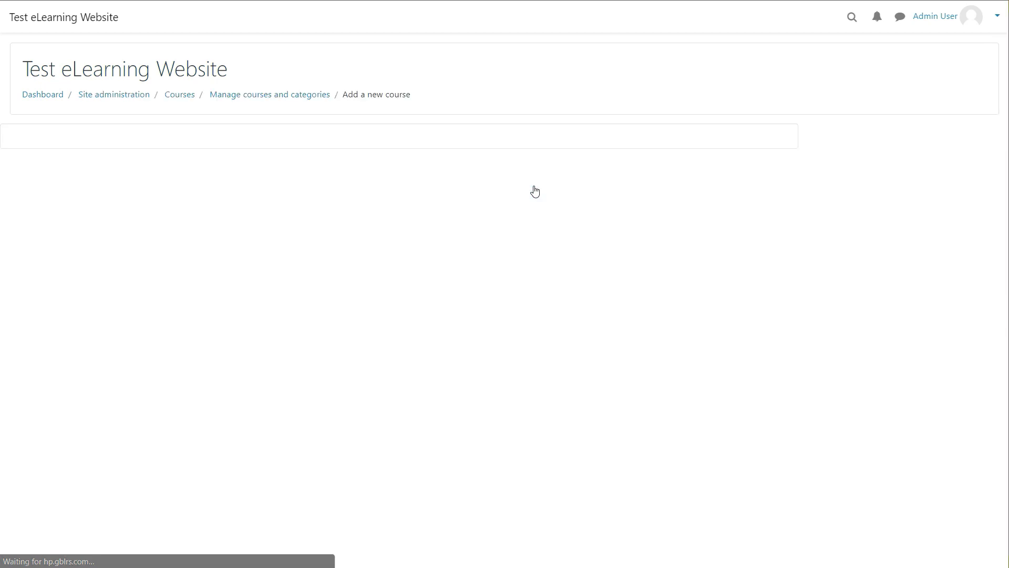
left_click(457, 211)
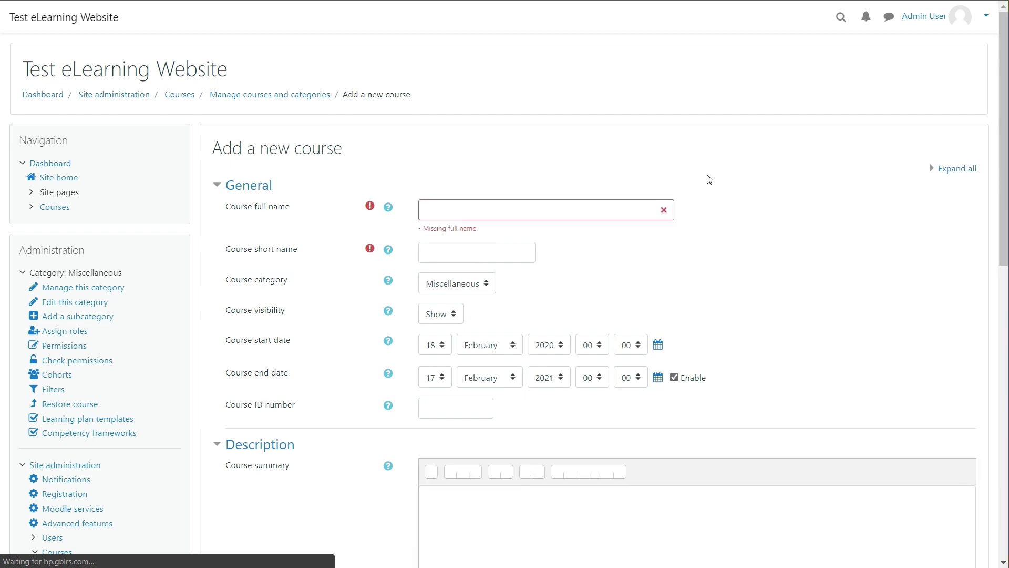
left_click(536, 218)
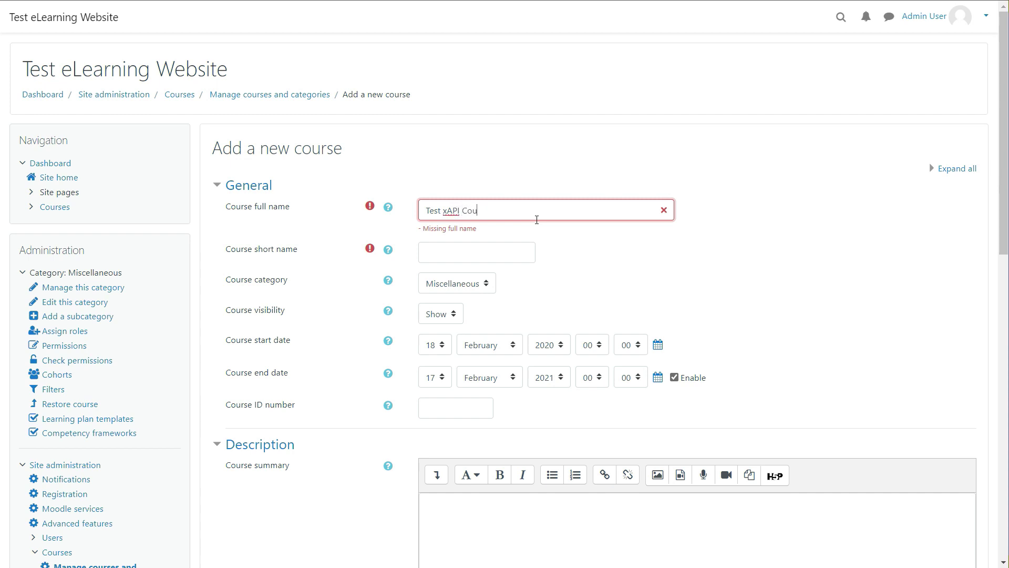
left_click(574, 265)
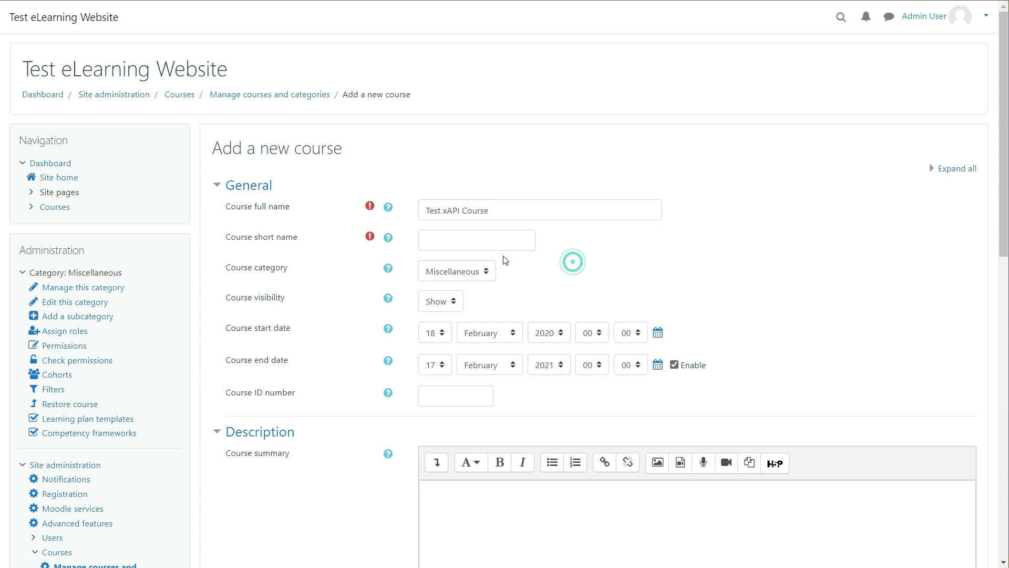
left_click_drag(490, 211, 401, 215)
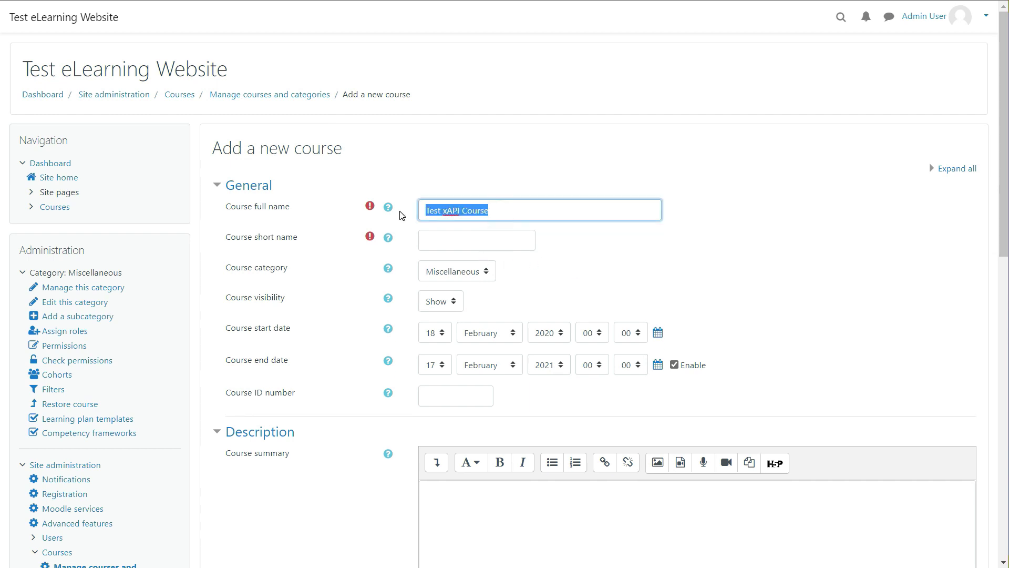
key("ctrl+c")
left_click(450, 235)
key("ctrl+v")
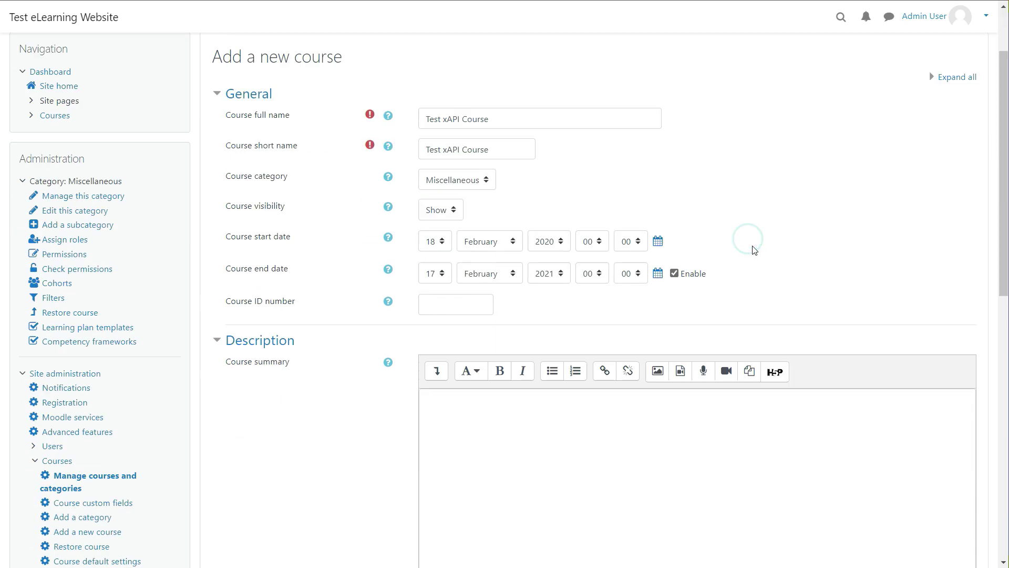
scroll(657, 279, "down", 10)
scroll(618, 249, "up", 5)
- Add the course summary 'This is course description.' and save the course
left_click(599, 219)
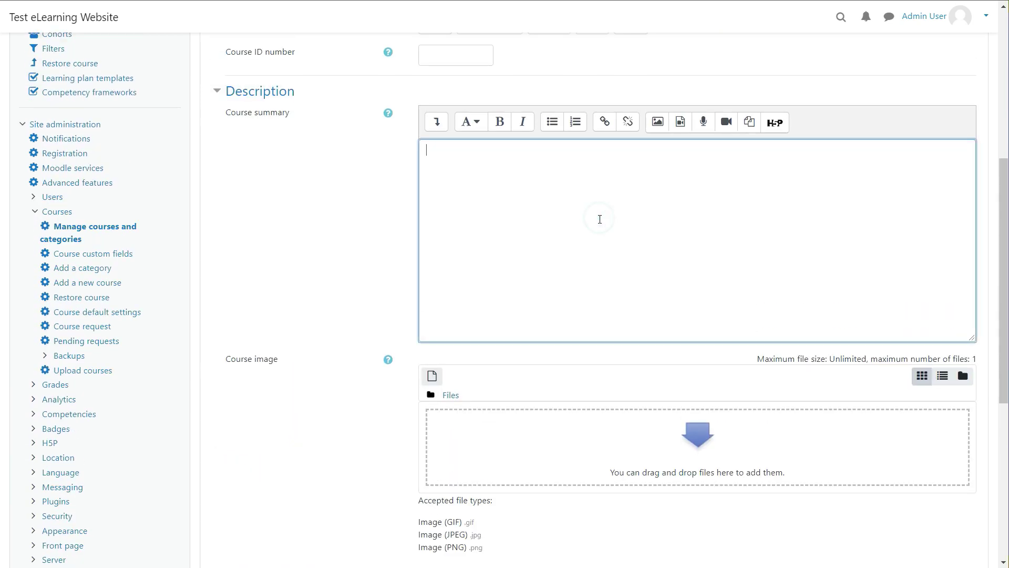
type("This is course d")
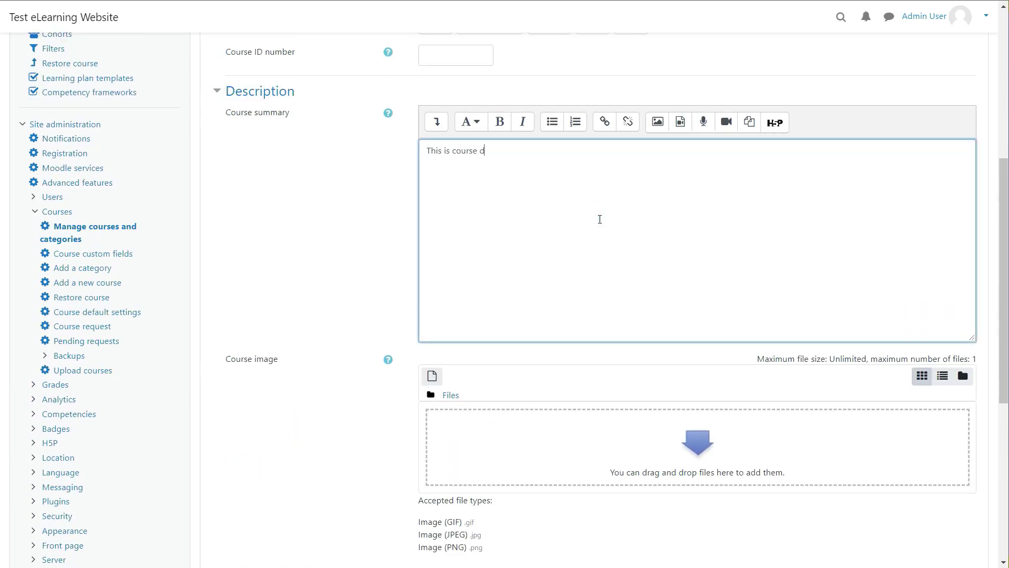
type("escriptions")
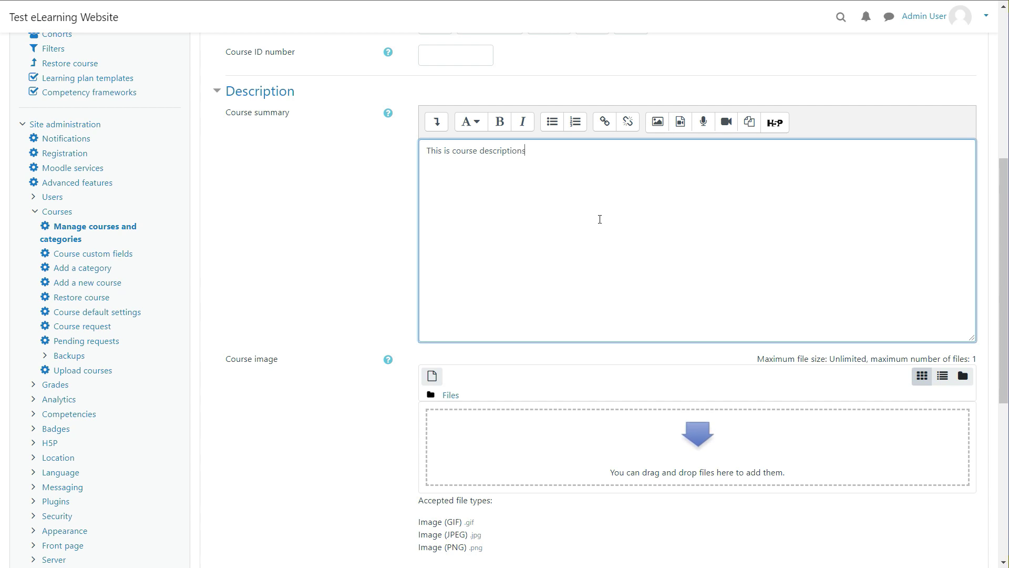
key("BackSpace")
type(".")
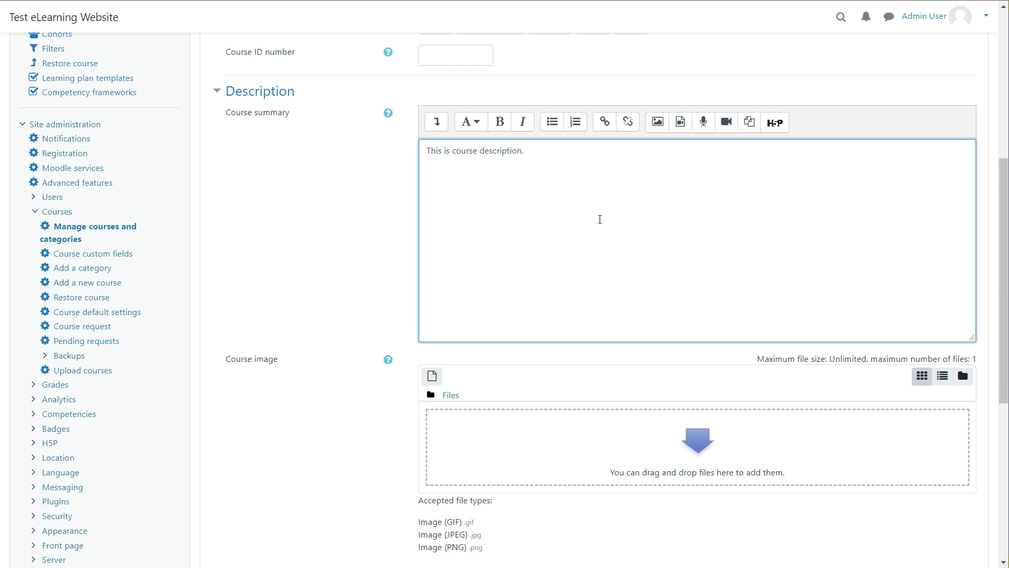
scroll(571, 245, "down", 6)
scroll(590, 185, "up", 3)
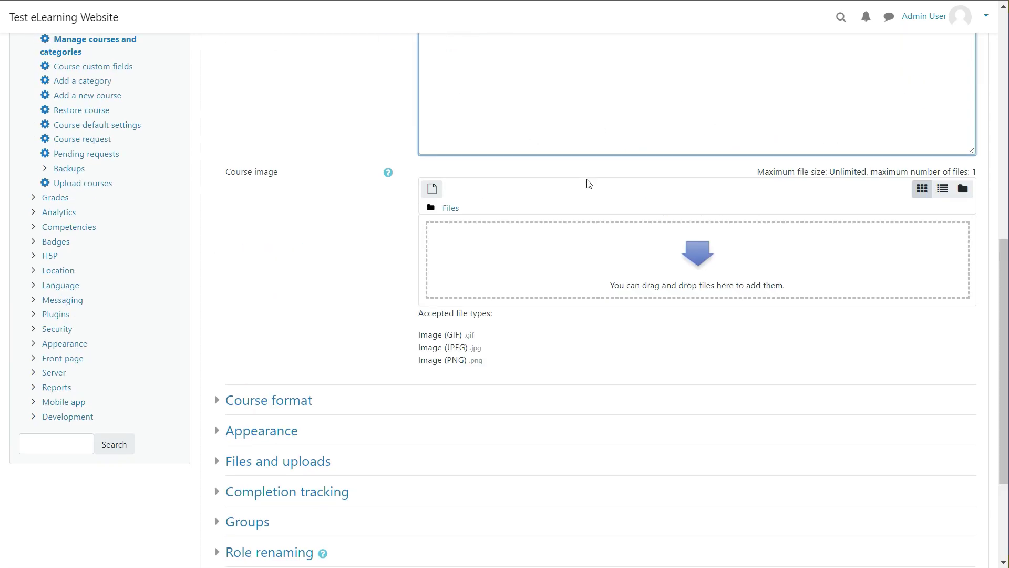
scroll(575, 344, "down", 3)
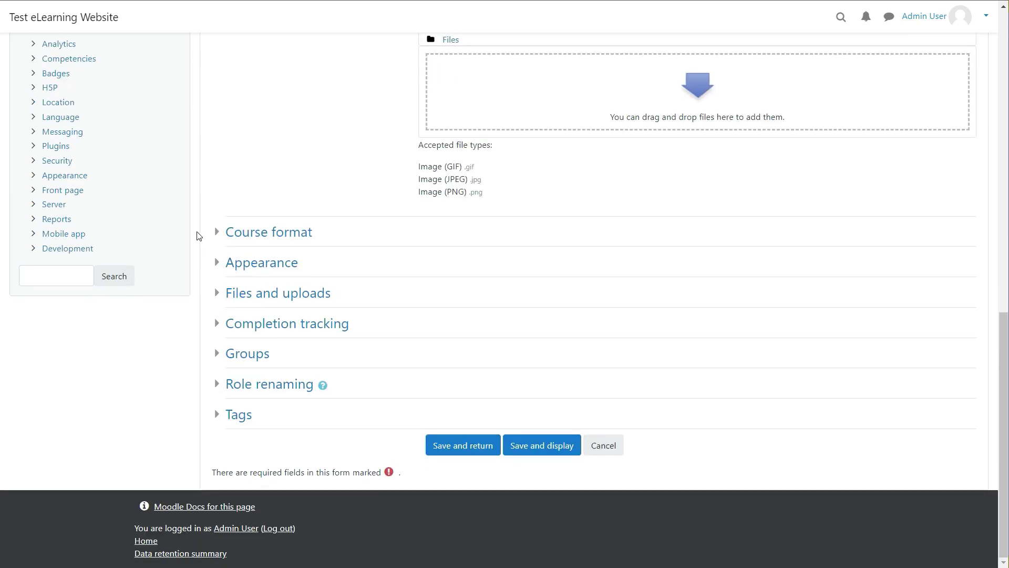
left_click(531, 448)
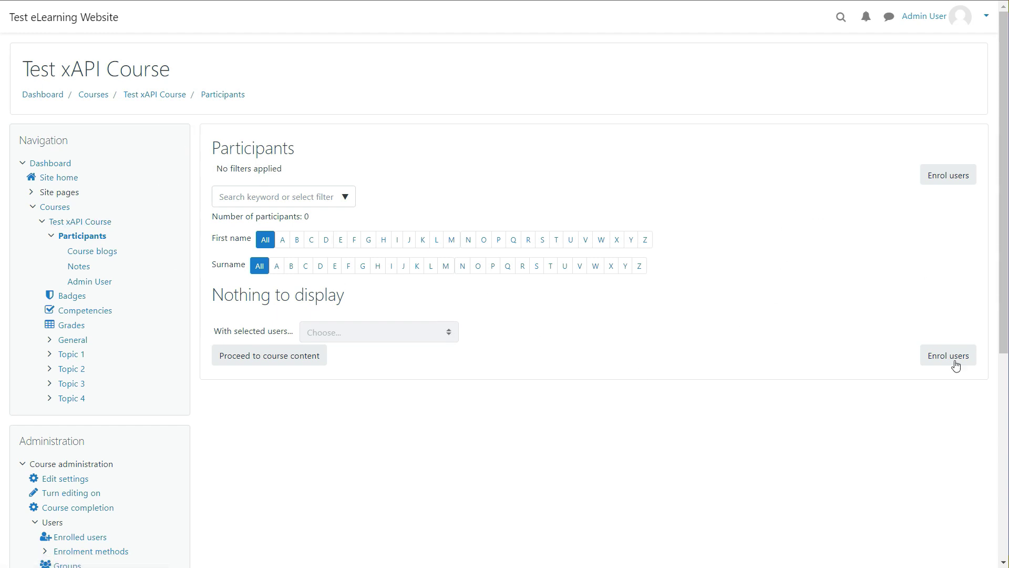
- Open the Test xAPI Course content page and turn editing on
left_click(298, 355)
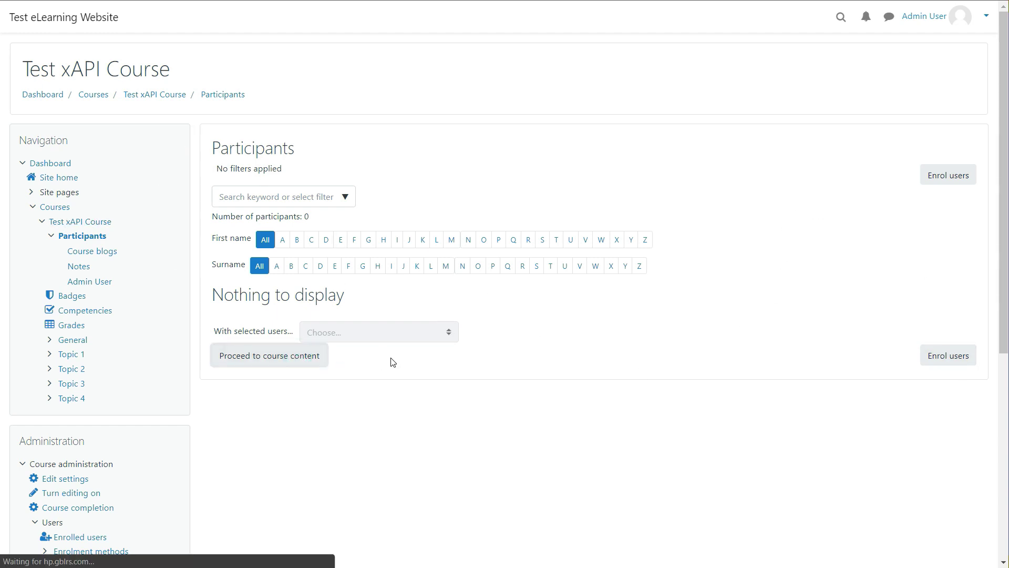
left_click(286, 356)
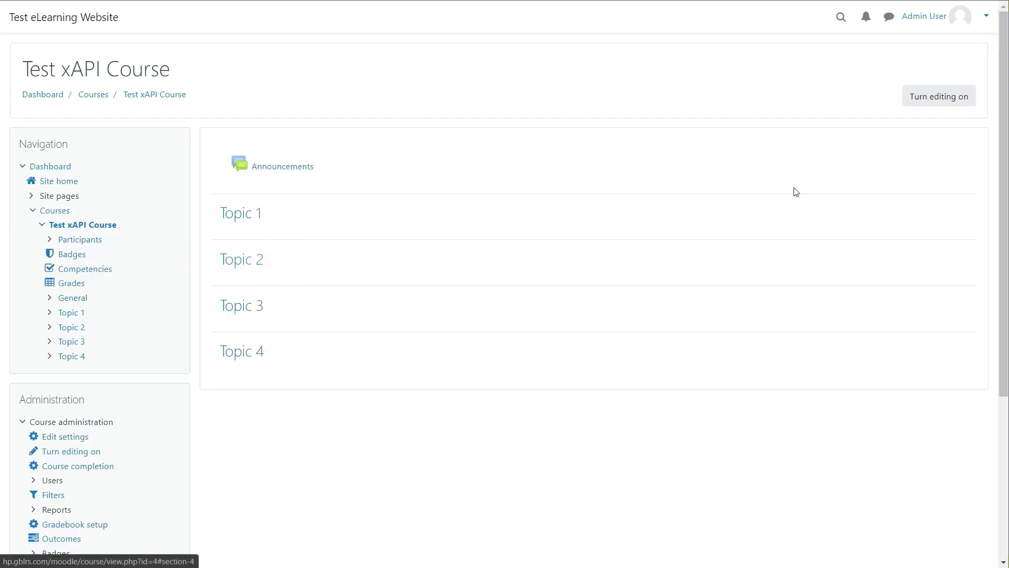
left_click(937, 103)
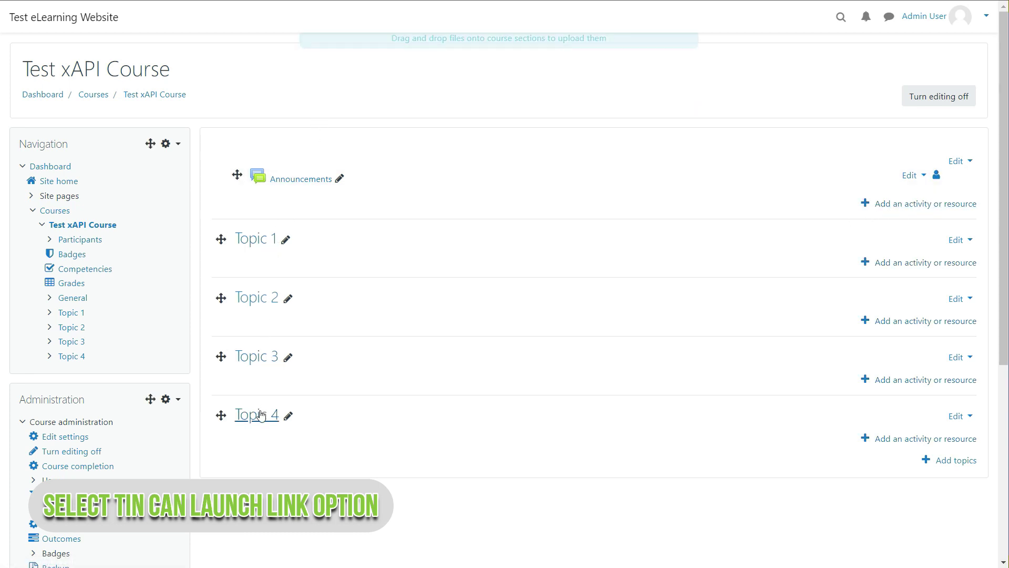
- Choose Tin Can Launch Link from the activity chooser and add it to the course
left_click(917, 206)
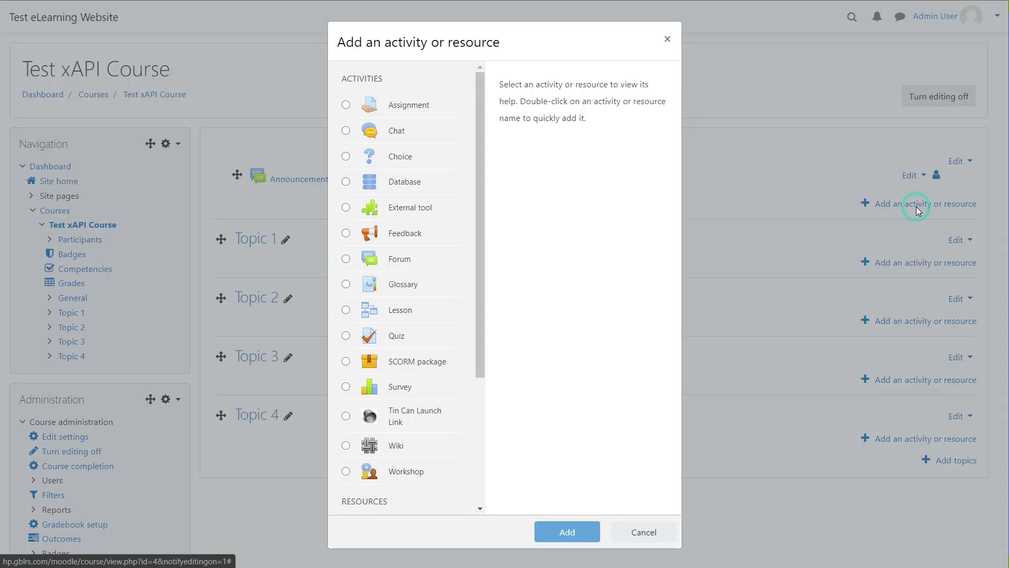
scroll(430, 363, "down", 3)
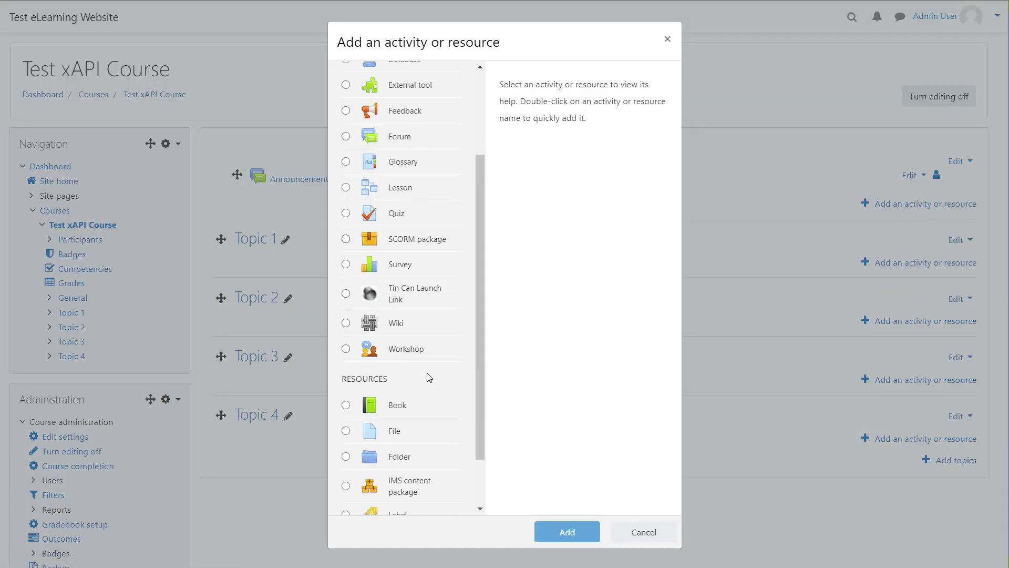
left_click(398, 235)
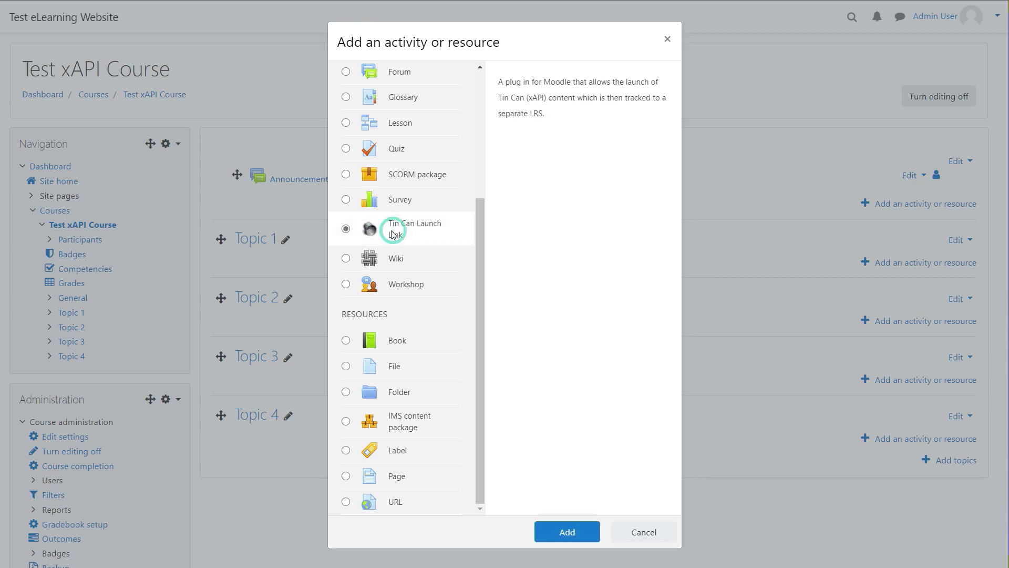
left_click(555, 531)
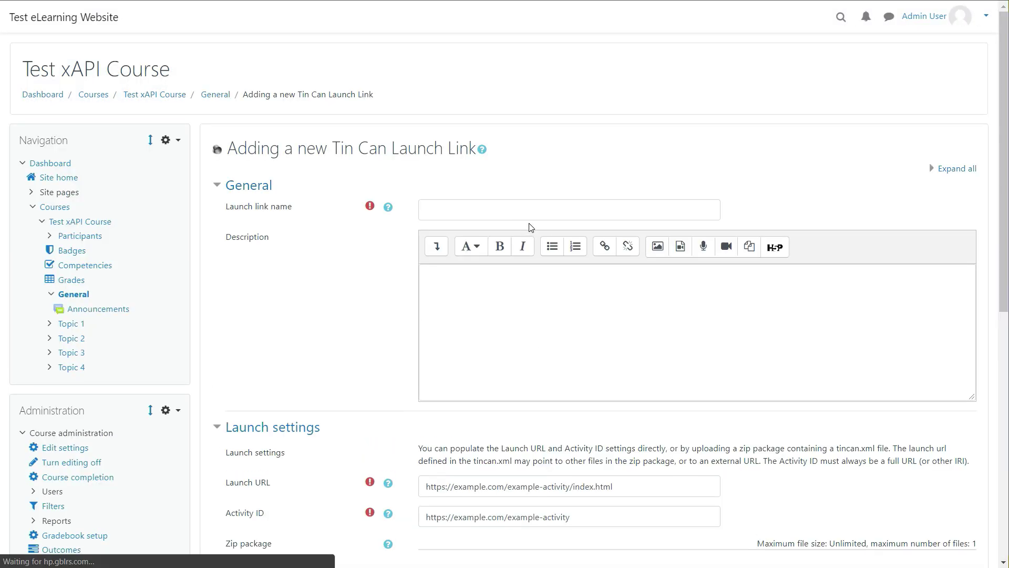
- Name the launch link 'Articulate Storyline 360 Quiz' with description 'This is content description.'
left_click(529, 214)
type("Ar")
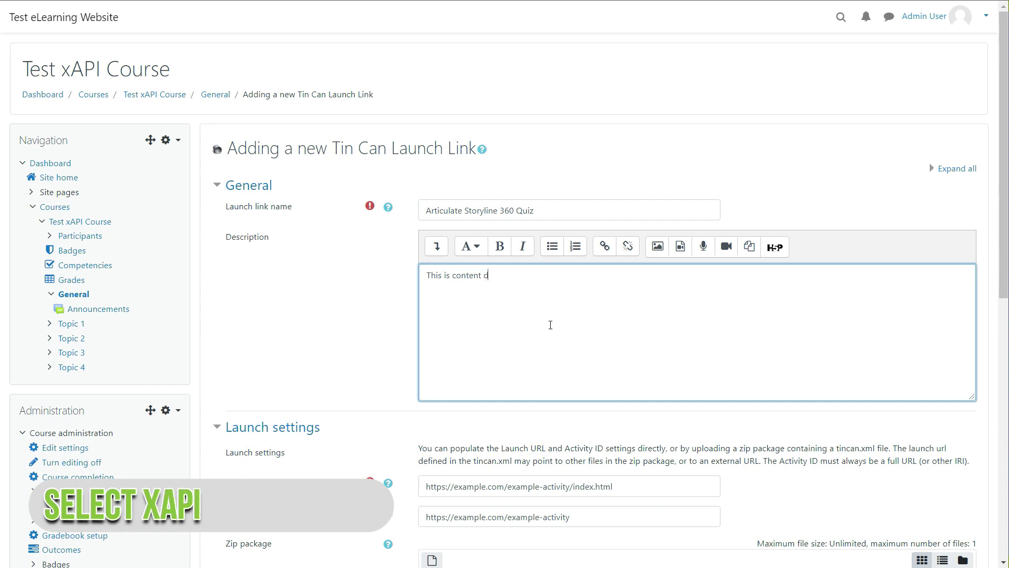
type("description.")
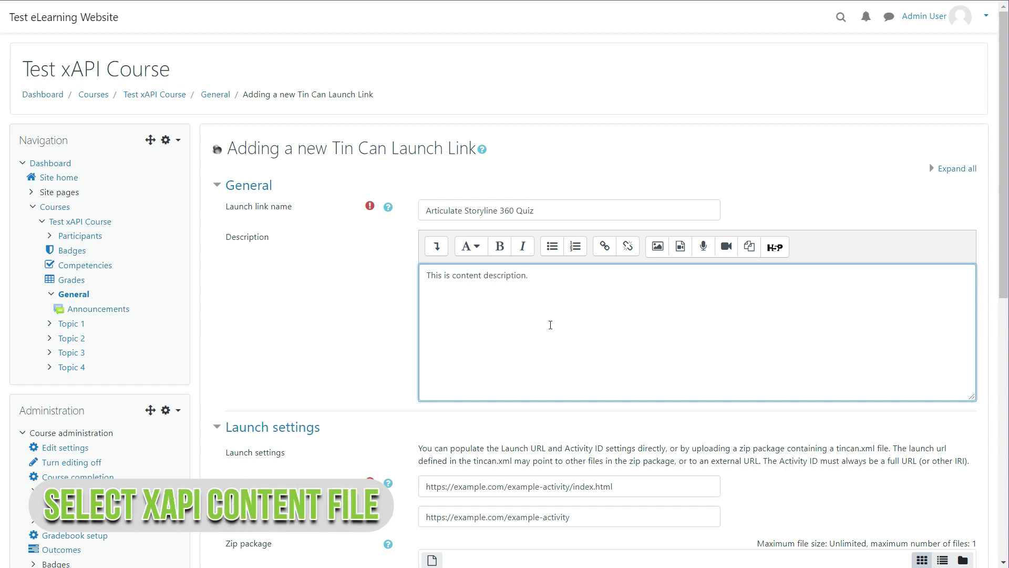
- Open the Zip package file picker and browse the computer for a package to upload
scroll(561, 327, "down", 5)
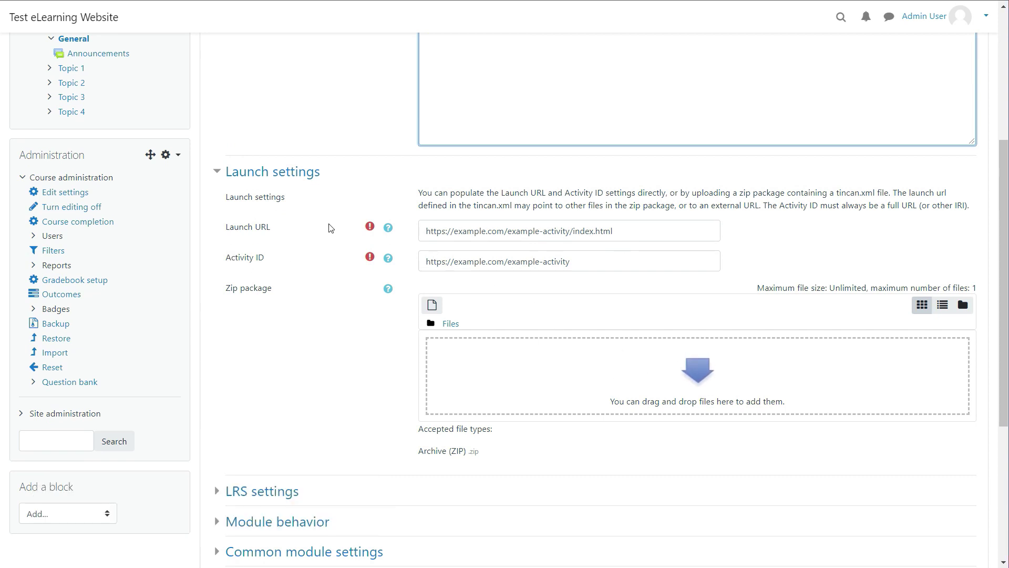
left_click(705, 376)
left_click(407, 254)
- Upload the Demo Articulate Storyline 360 Course Storyline output zip as the activity's package
left_click(336, 112)
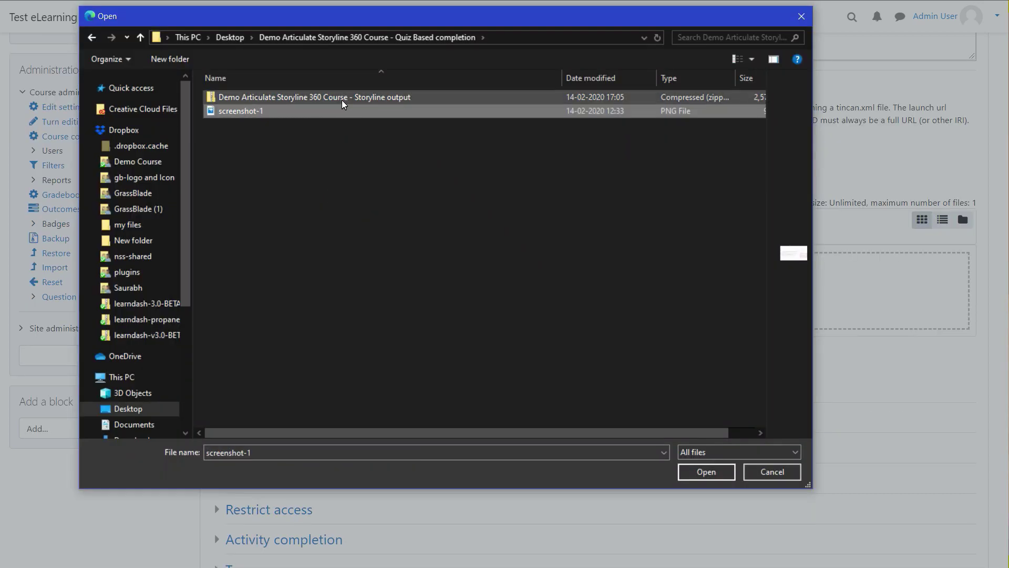
left_click(341, 100)
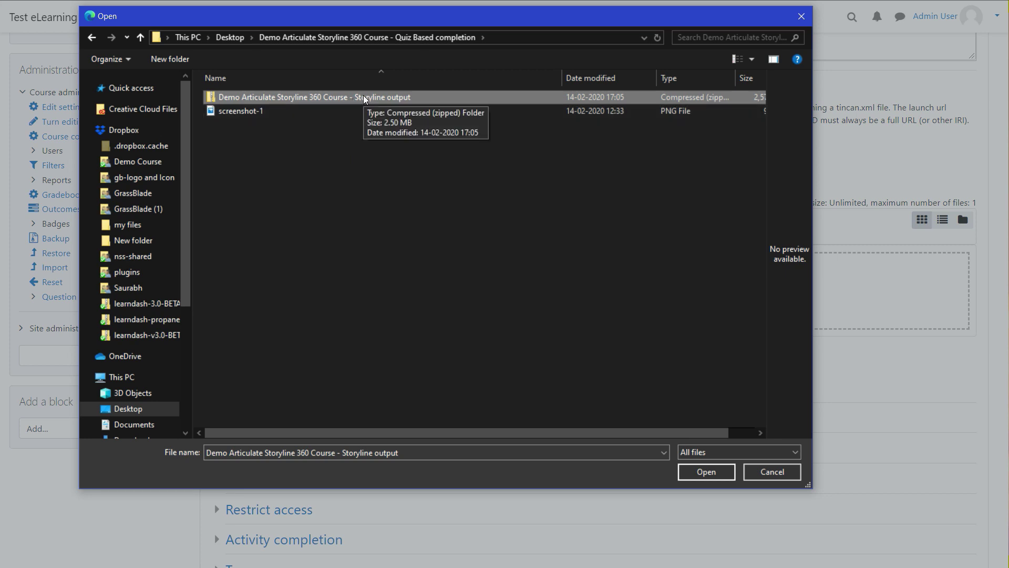
double_click(364, 96)
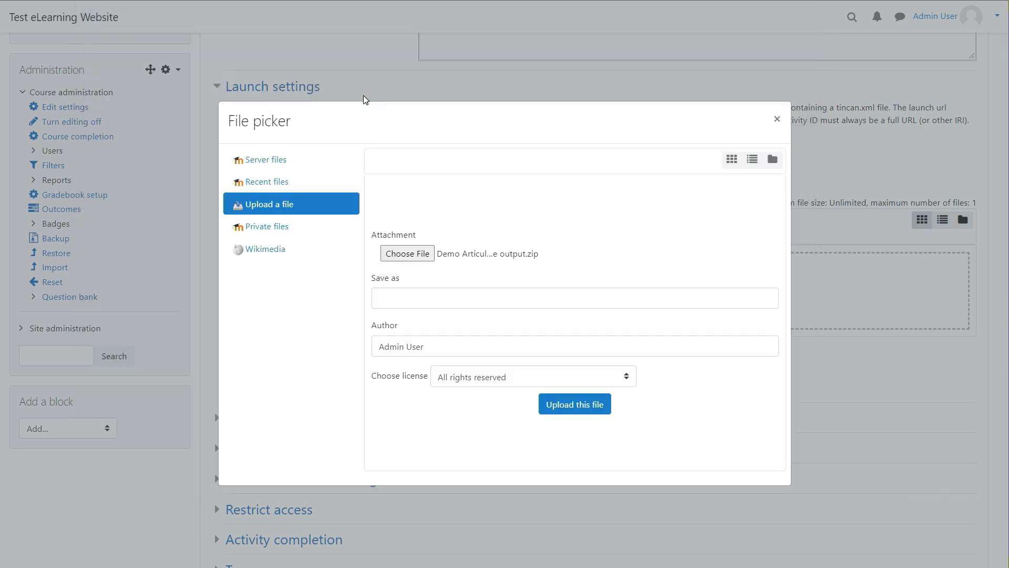
left_click(575, 412)
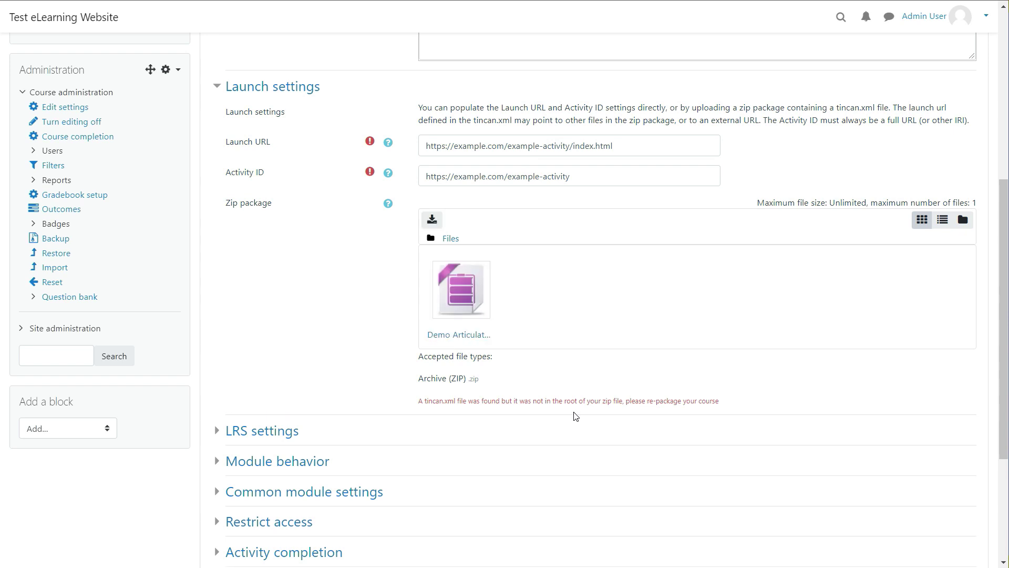
- Save and display the quiz activity, then return to the Test xAPI Course page
scroll(592, 456, "down", 5)
left_click(556, 446)
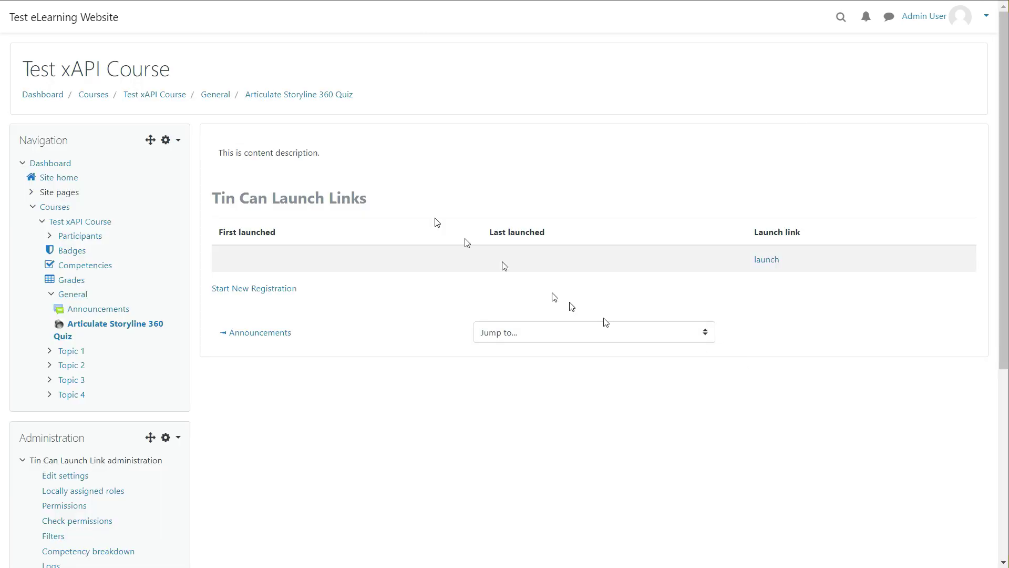
left_click(169, 98)
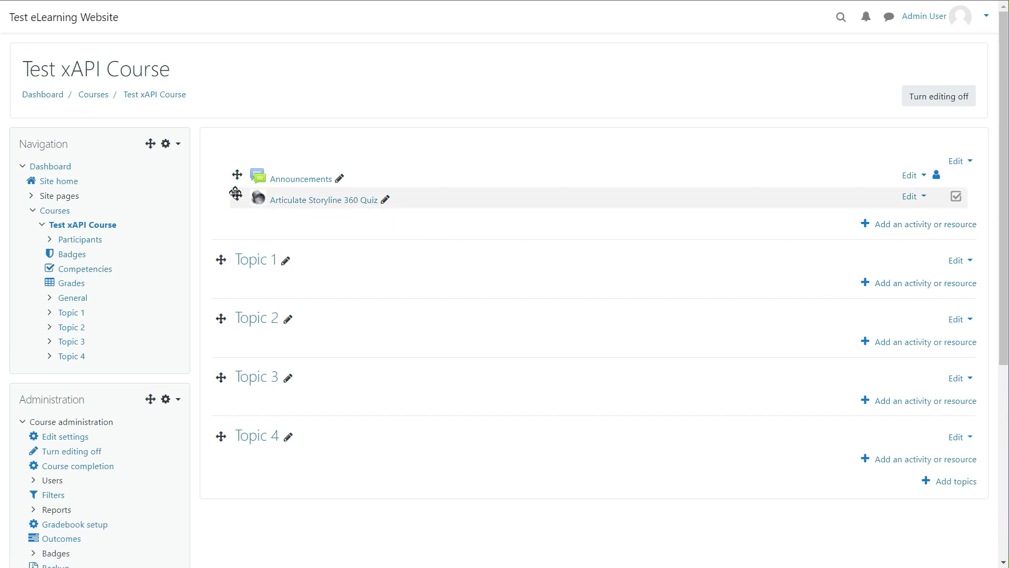
- Drag the Articulate Storyline 360 Quiz into Topic 1 and turn editing off
left_click_drag(236, 193, 755, 269)
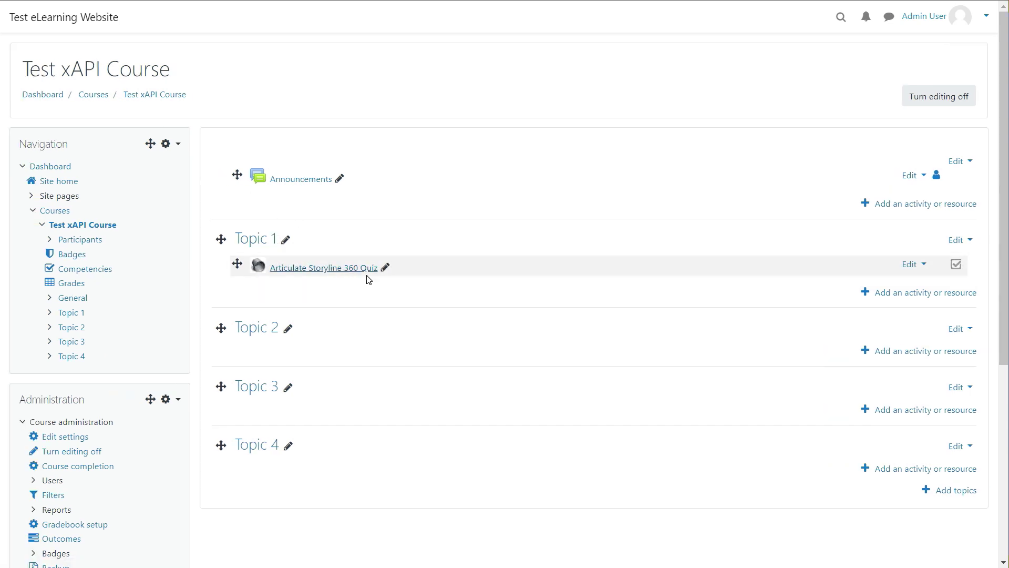
left_click(939, 101)
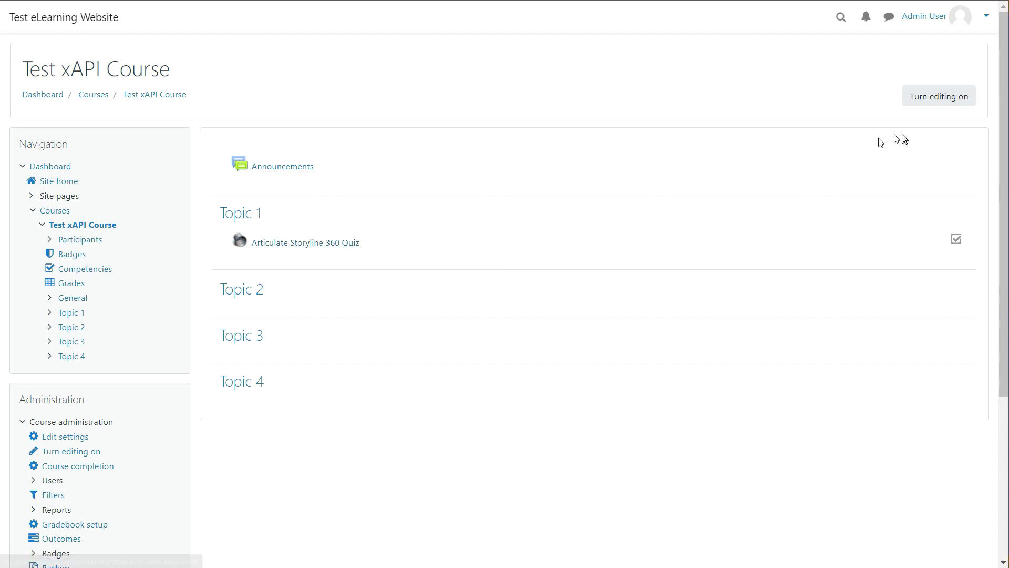
- Open the Articulate Storyline 360 Quiz activity, launch its content and start the course
left_click(334, 248)
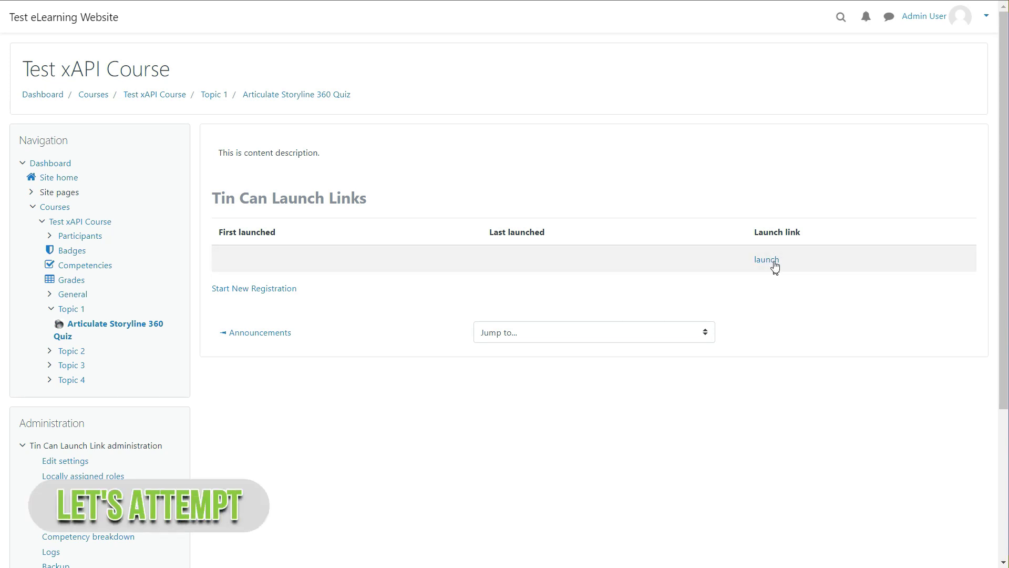
left_click(769, 261)
left_click(757, 258)
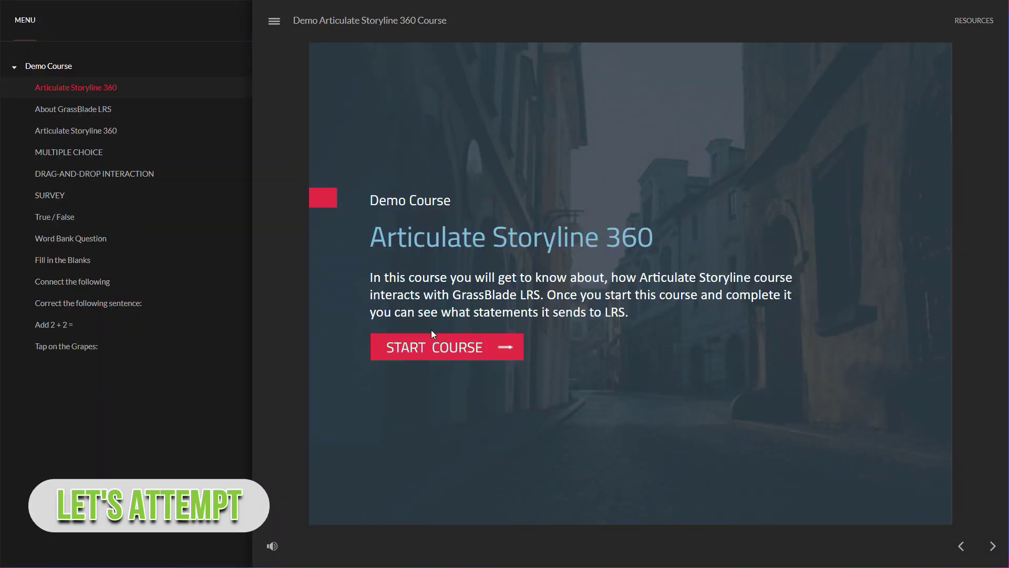
left_click(436, 341)
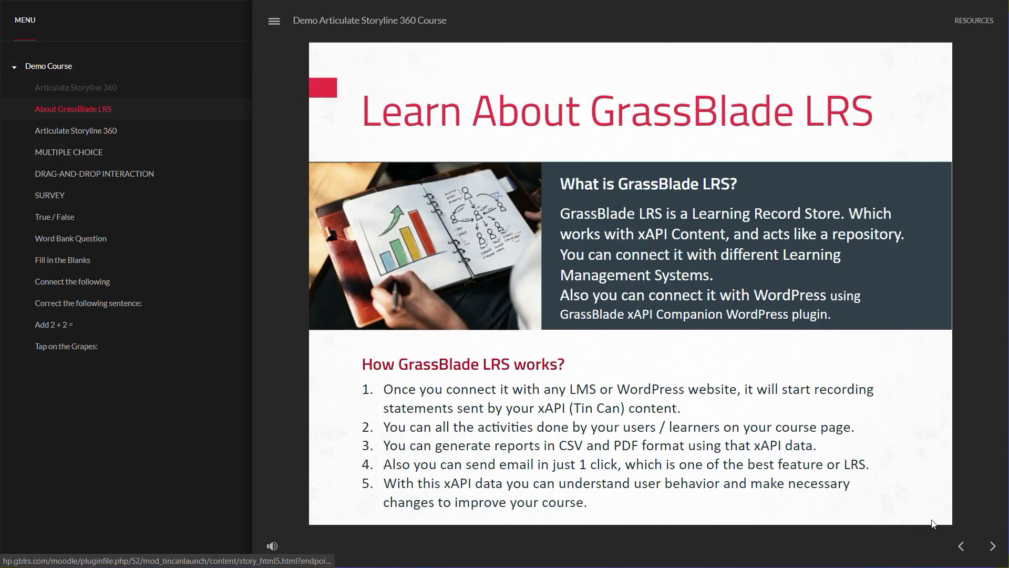
- Start the quiz, submit choice B for the multiple-choice question, and continue
left_click(993, 546)
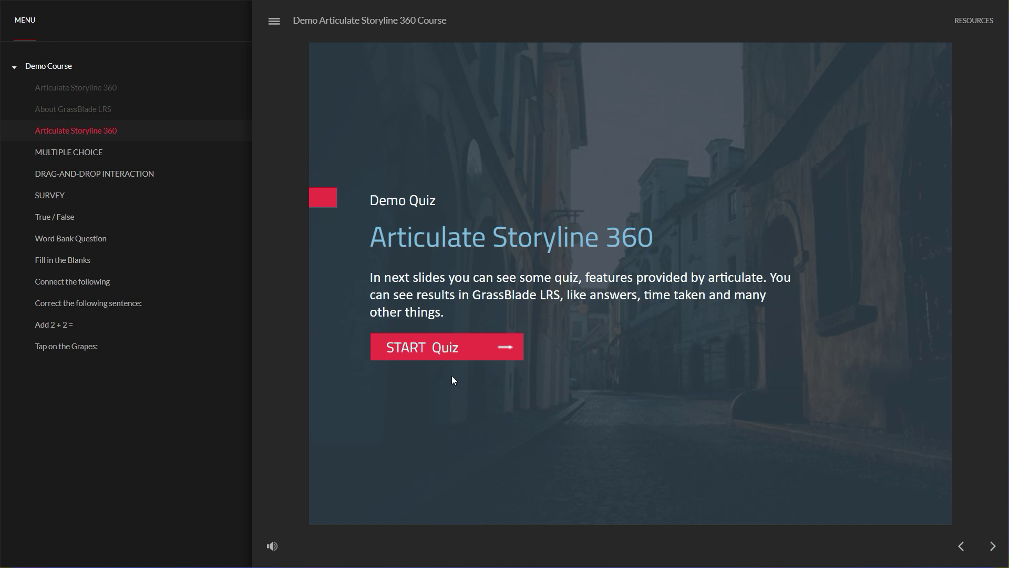
left_click(440, 353)
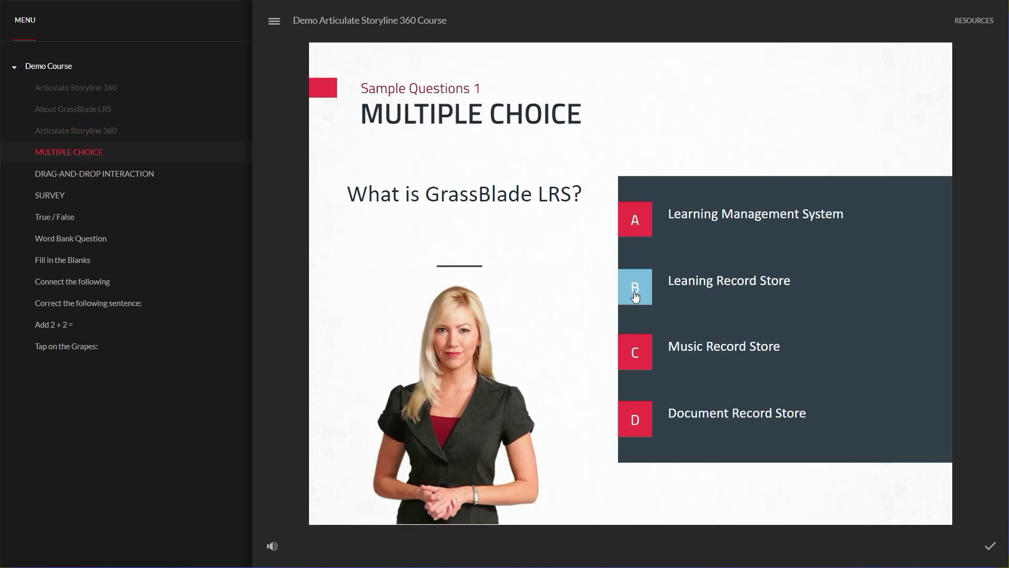
left_click(988, 548)
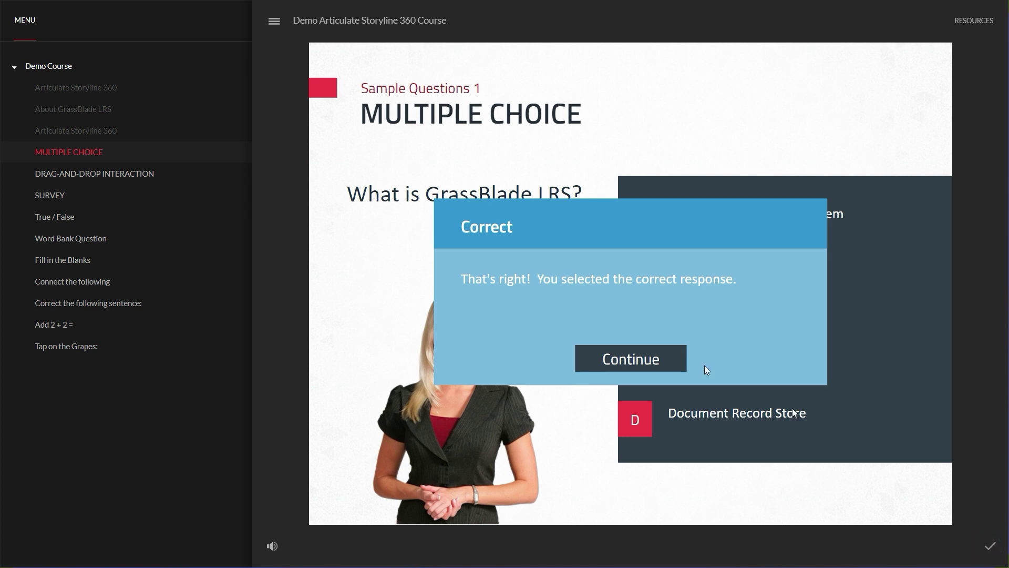
left_click(606, 363)
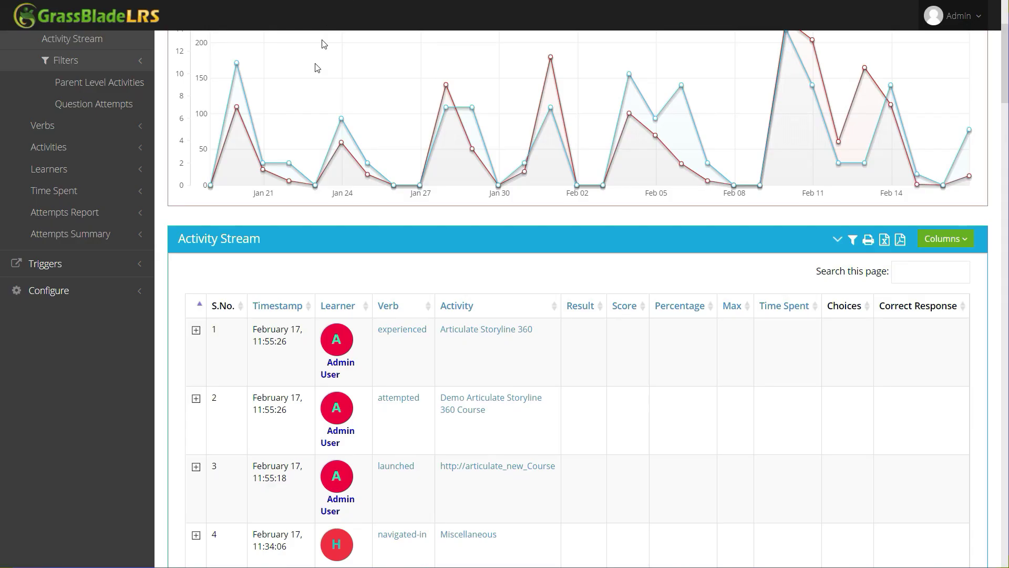
- Review the GrassBlade Activity Stream table, confirming Choice B recorded Correct with score 10
scroll(315, 132, "up", 3)
left_click(243, 87)
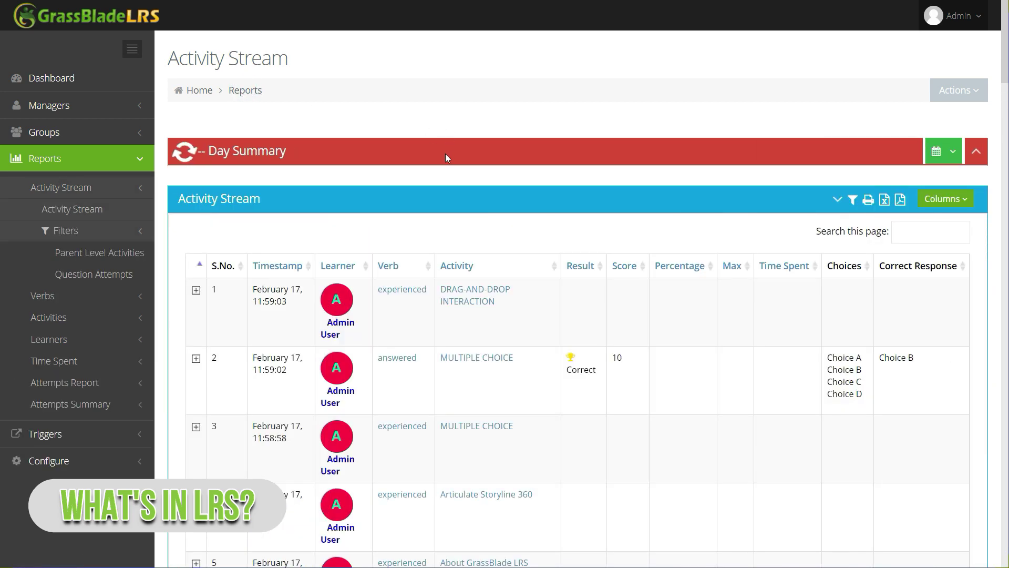
scroll(484, 360, "down", 3)
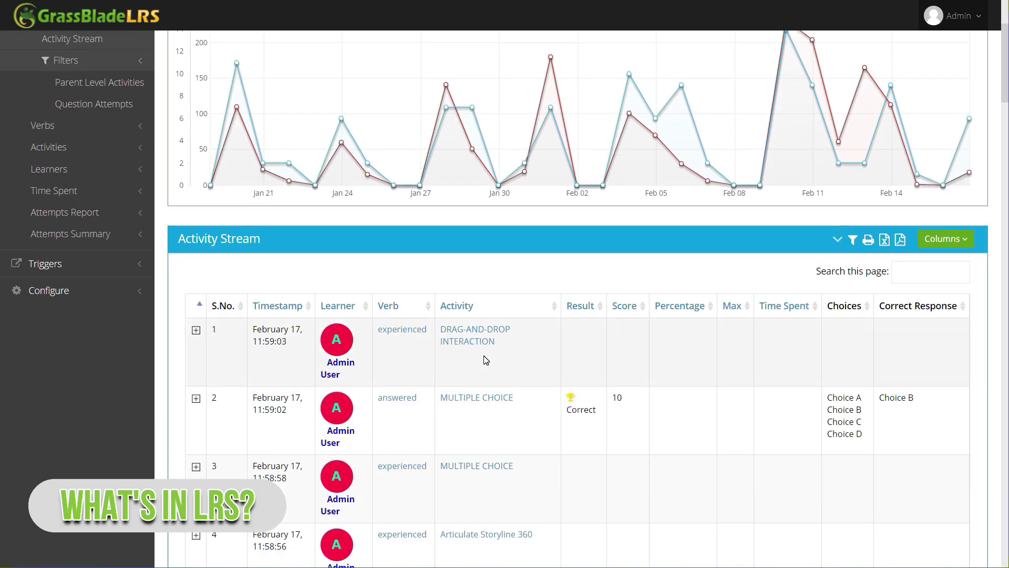
scroll(429, 437, "down", 3)
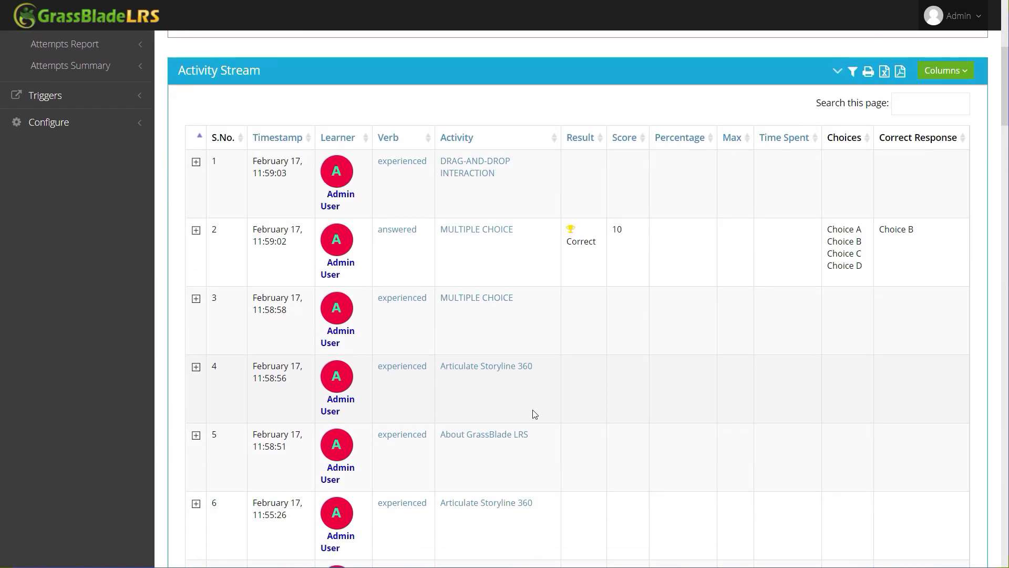
scroll(455, 483, "down", 3)
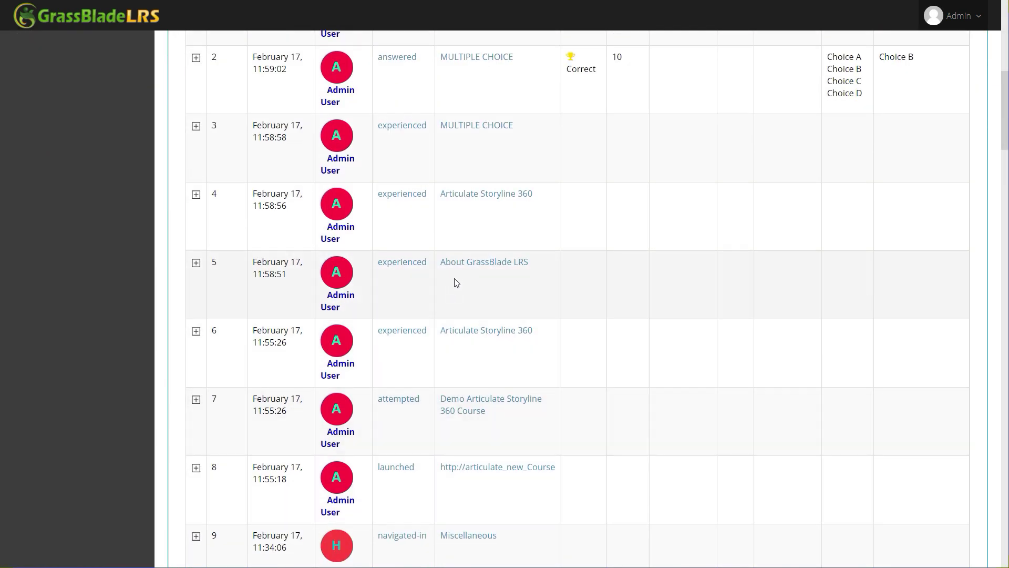
scroll(478, 462, "up", 8)
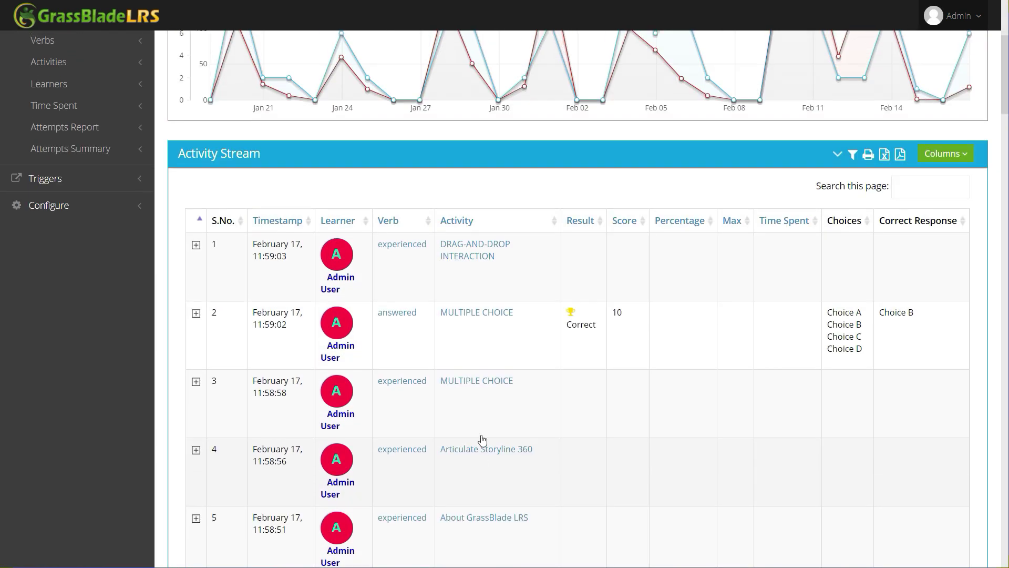
scroll(494, 415, "down", 3)
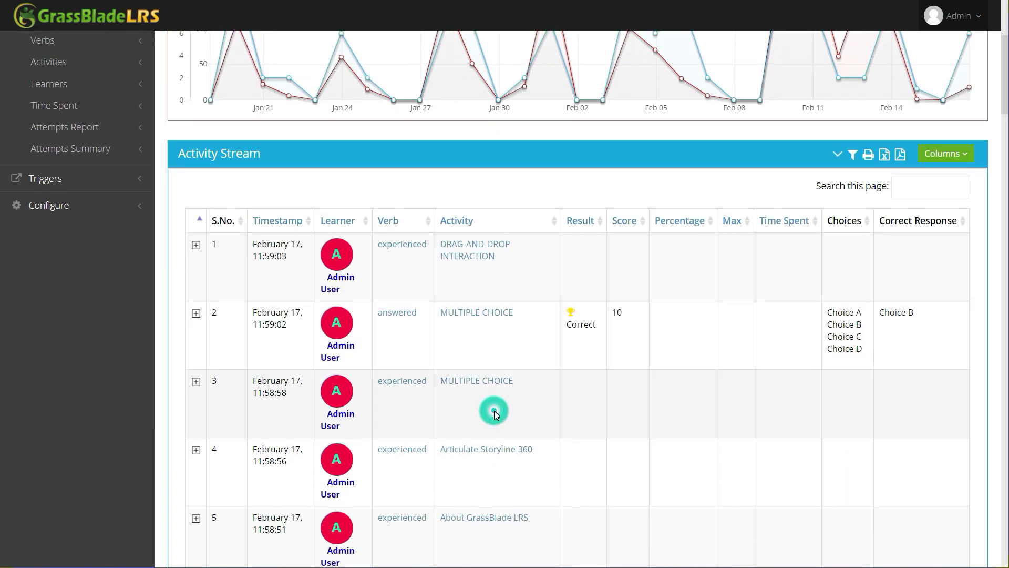
scroll(494, 411, "right", 8)
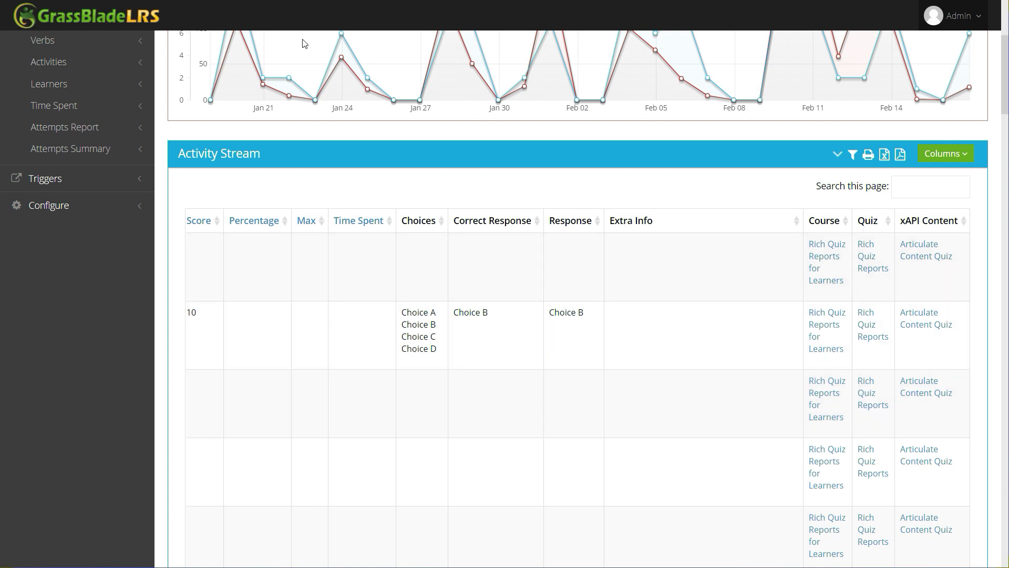
scroll(458, 381, "left", 10)
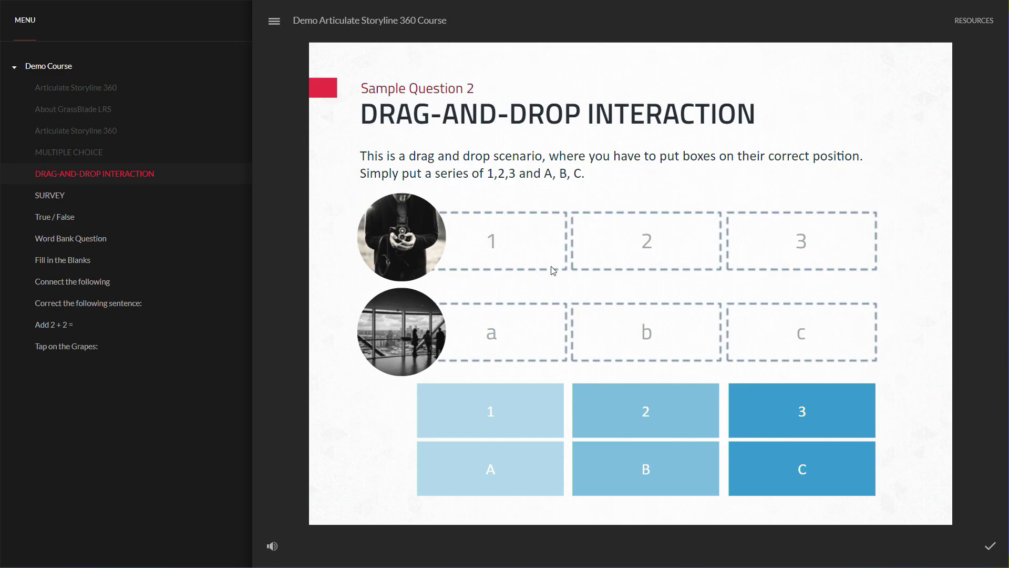
- Place boxes 1, 2, 3, A, B and C into their matching slots and submit
left_click_drag(771, 389, 799, 242)
left_click_drag(757, 447, 801, 331)
left_click_drag(646, 469, 646, 332)
left_click_drag(646, 411, 646, 241)
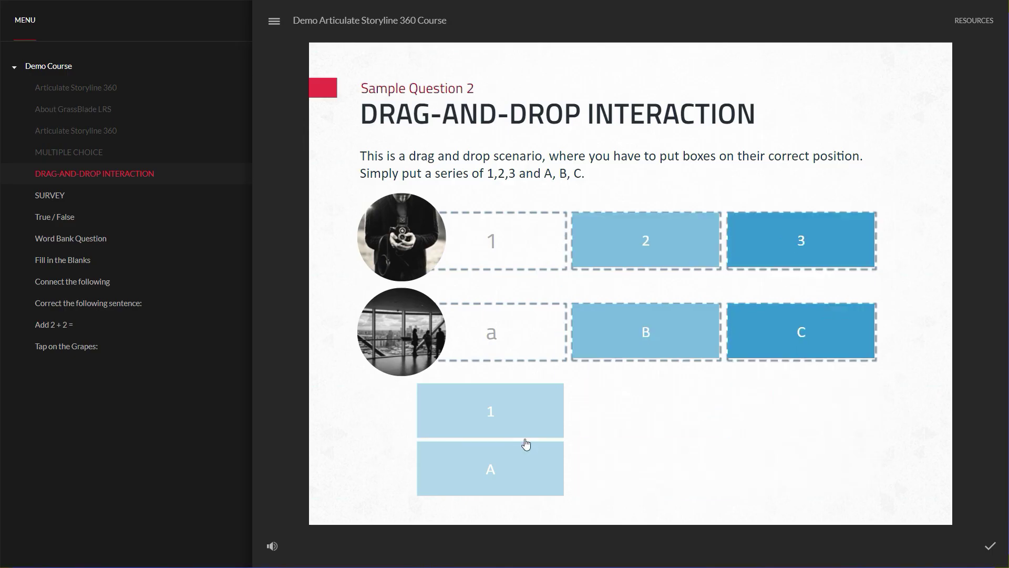
left_click_drag(490, 411, 491, 241)
left_click_drag(490, 469, 491, 332)
left_click(990, 545)
left_click(644, 330)
- Submit the survey answer and answer True to the apple True/False question
left_click(990, 546)
left_click(631, 358)
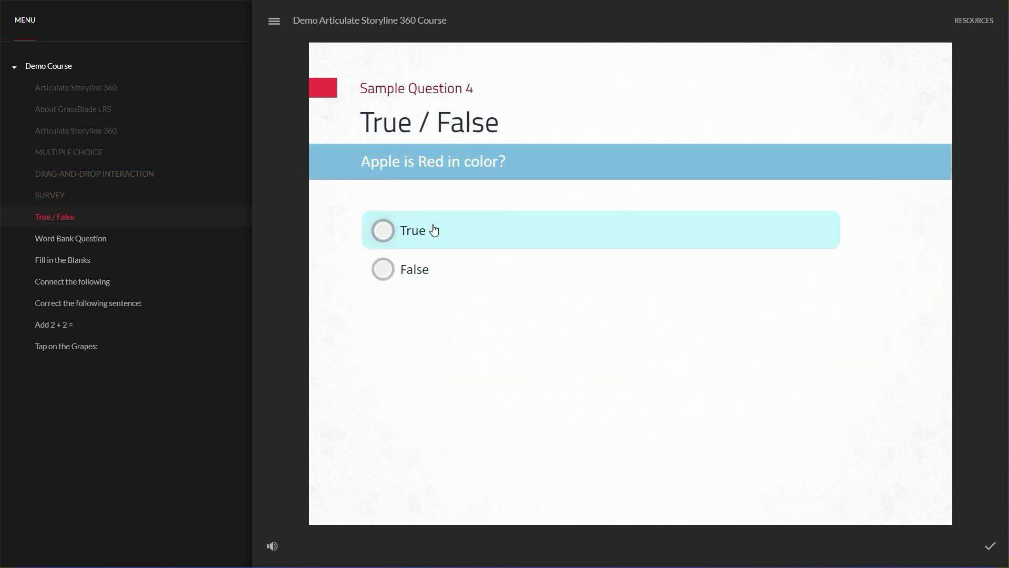
left_click(435, 228)
left_click(990, 545)
left_click(624, 361)
- Fill the word bank blank and answer 'red' for the apple's colour
left_click_drag(512, 324, 512, 230)
left_click(990, 546)
left_click(651, 374)
left_click(513, 225)
type("red")
key("Return")
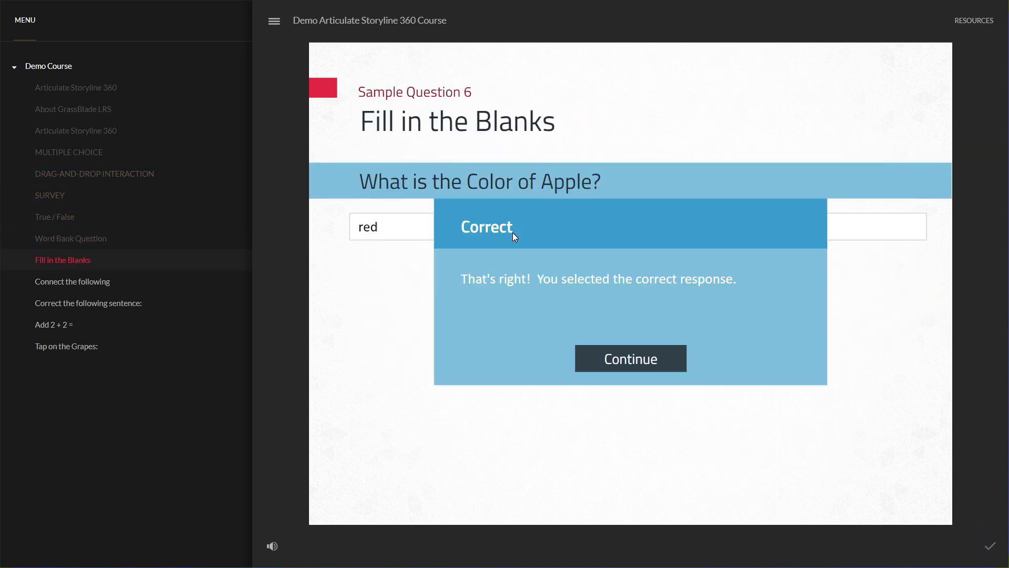
left_click(631, 358)
- Swap Banana and Grapes in the matching pairs and put 'a' before 'cat.' in the sequence
left_click_drag(691, 269, 687, 311)
left_click(990, 545)
left_click(631, 357)
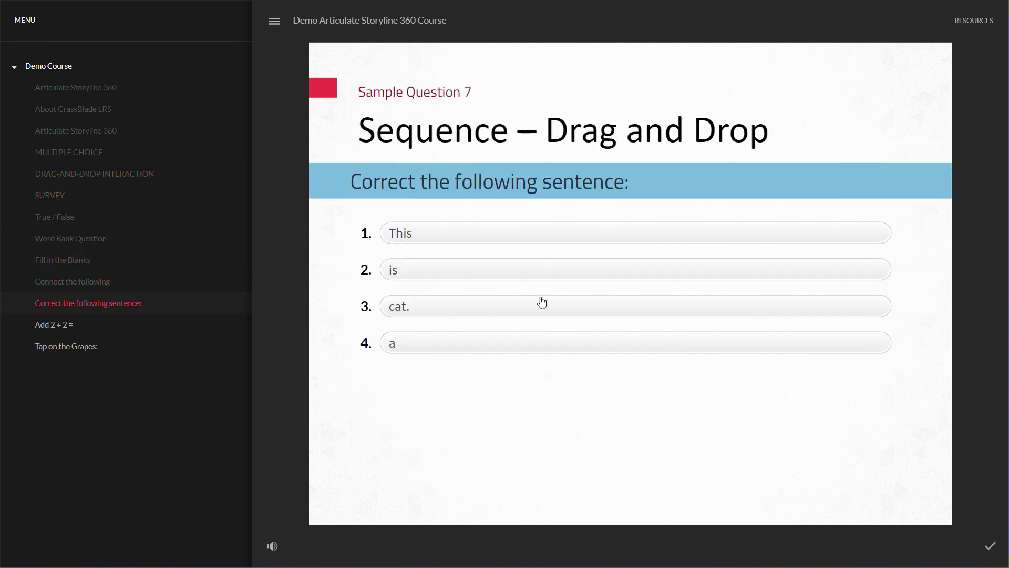
left_click_drag(541, 299, 541, 343)
left_click(990, 546)
left_click(631, 358)
- Answer 4 for 2 + 2, tap the grapes, and continue to the course results
left_click(499, 247)
type("4")
left_click(990, 545)
left_click(631, 358)
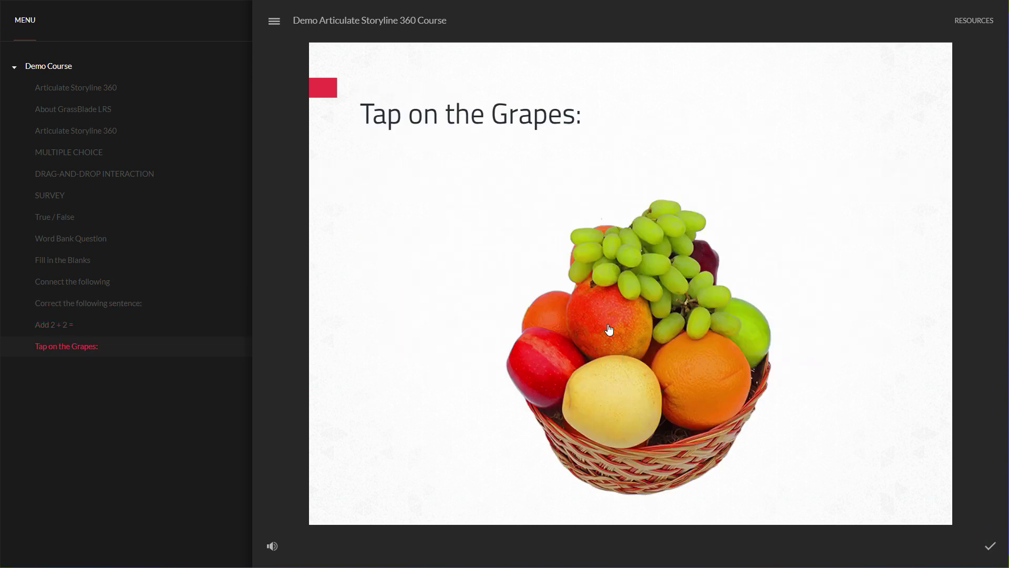
left_click(634, 269)
left_click(990, 546)
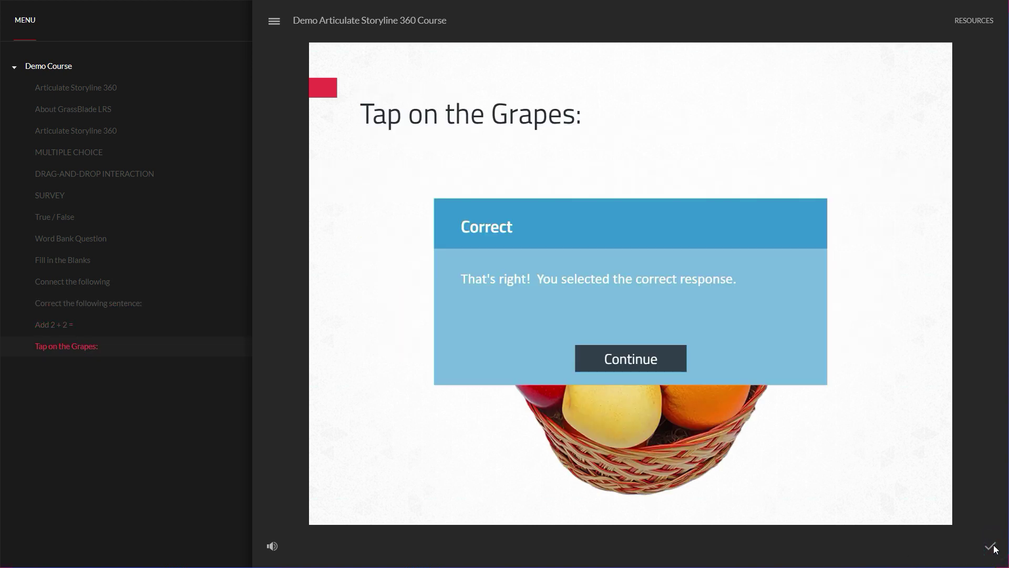
left_click(658, 359)
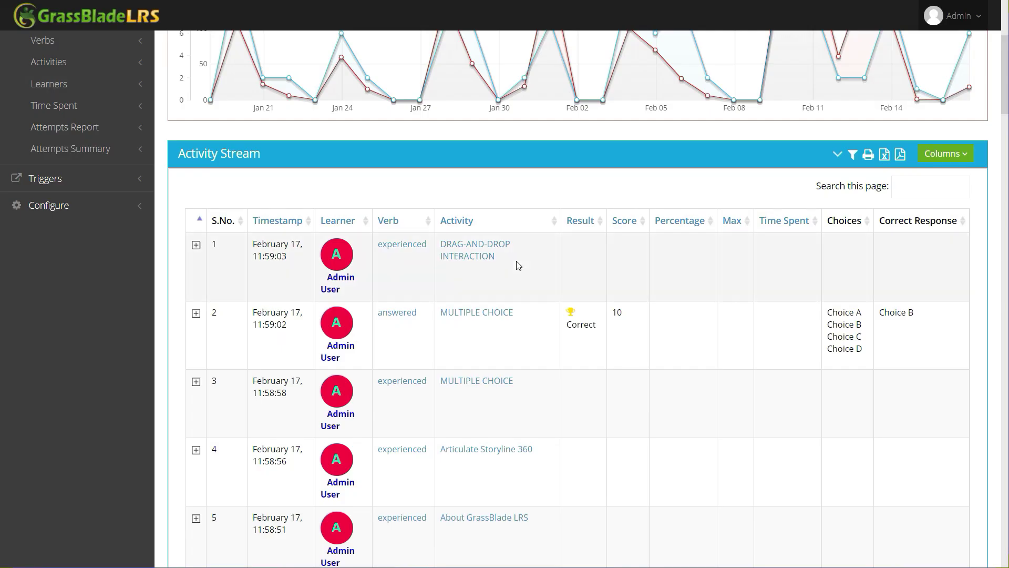
- Reload the Activity Stream report and check its Actions menu options
scroll(500, 254, "up", 5)
left_click(235, 90)
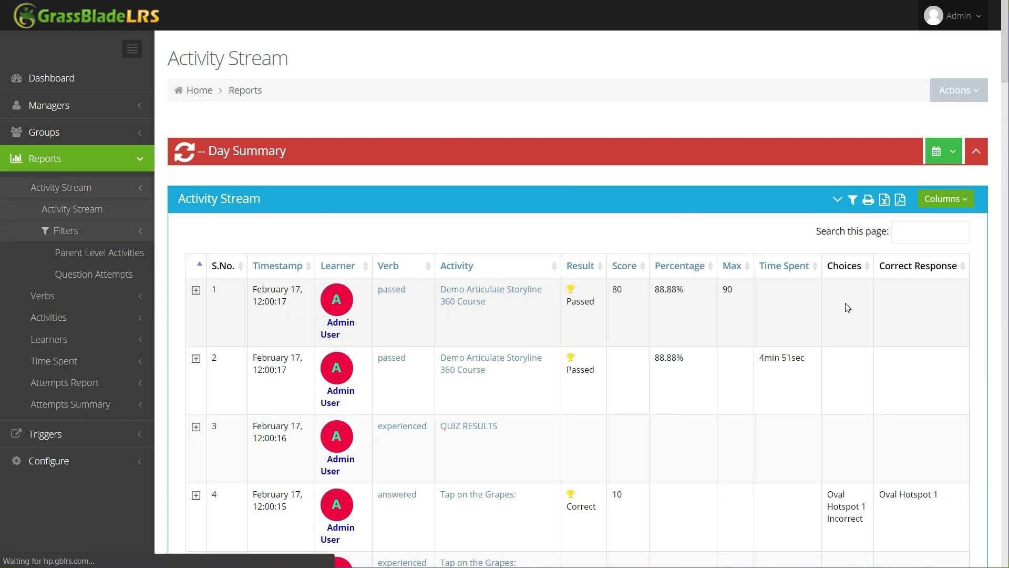
scroll(727, 220, "down", 1)
scroll(726, 221, "up", 1)
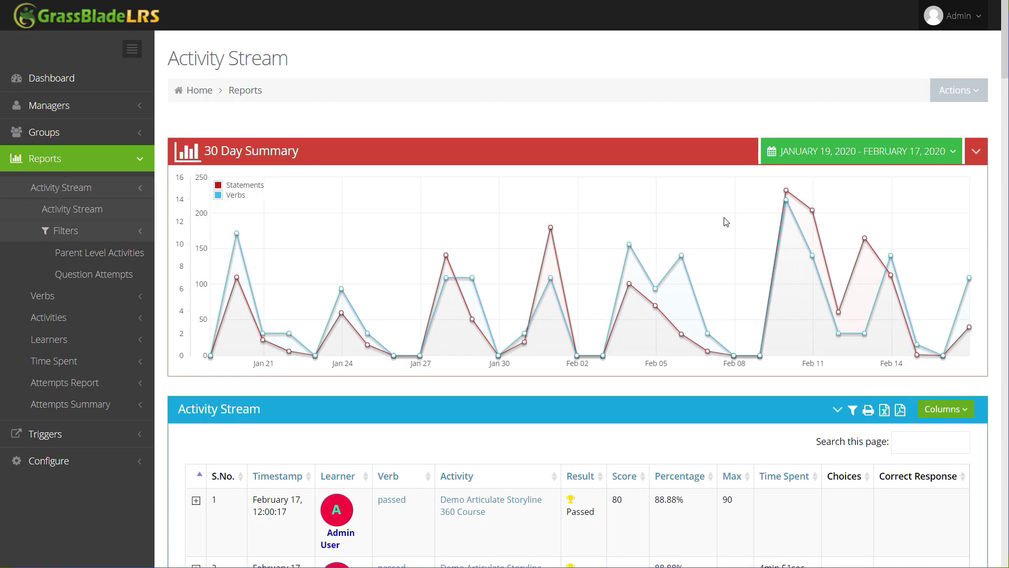
left_click(957, 90)
left_click_drag(1004, 30, 1001, 72)
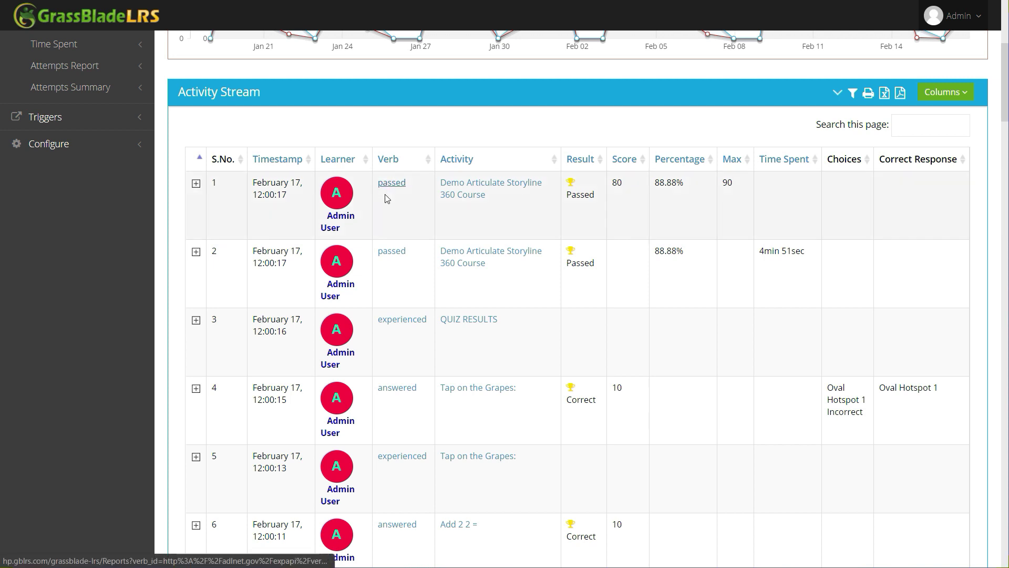
- Scroll the statements table to review each question's result and the 88.88% pass
scroll(412, 342, "down", 3)
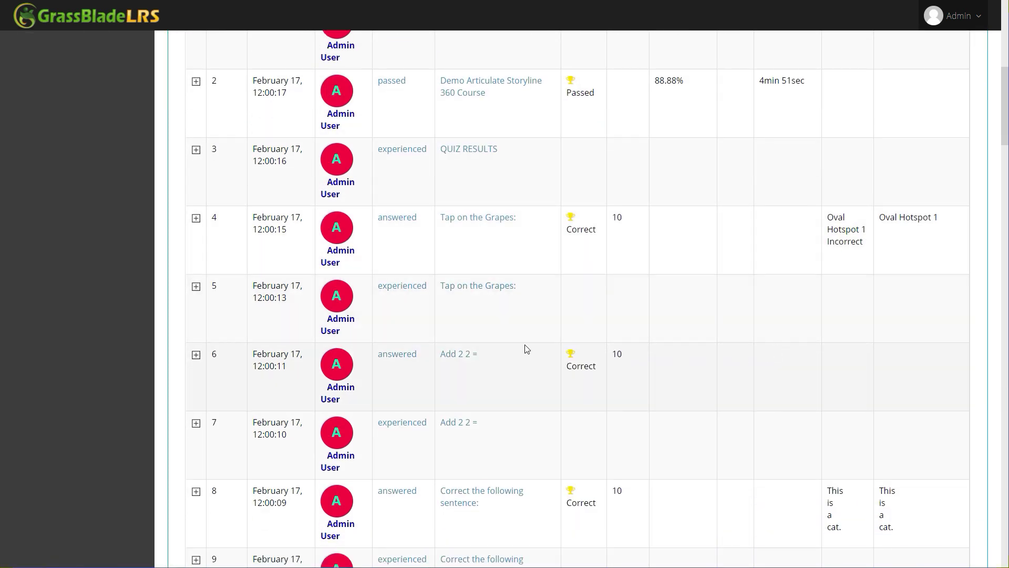
scroll(526, 349, "down", 2)
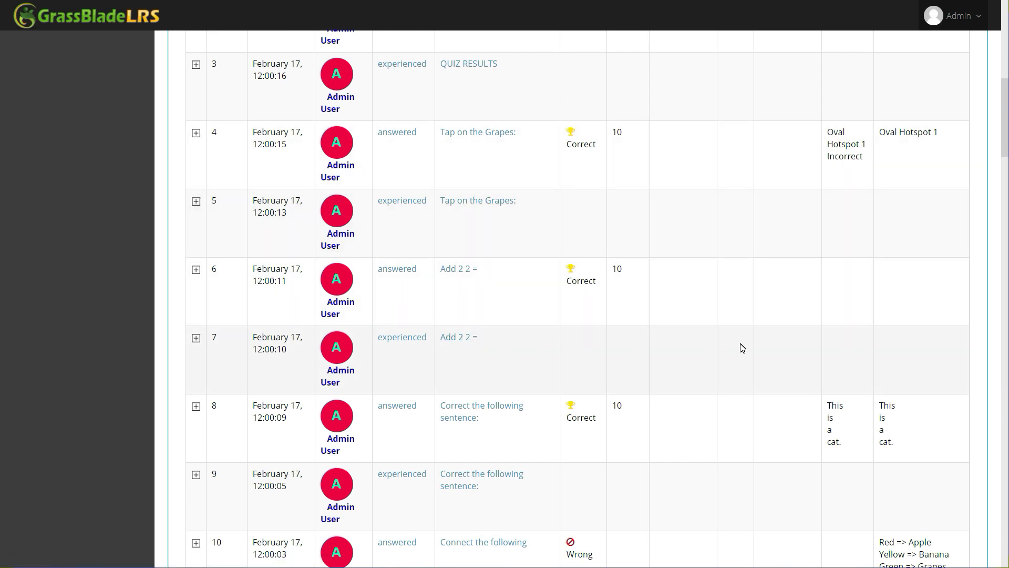
scroll(742, 348, "right", 6)
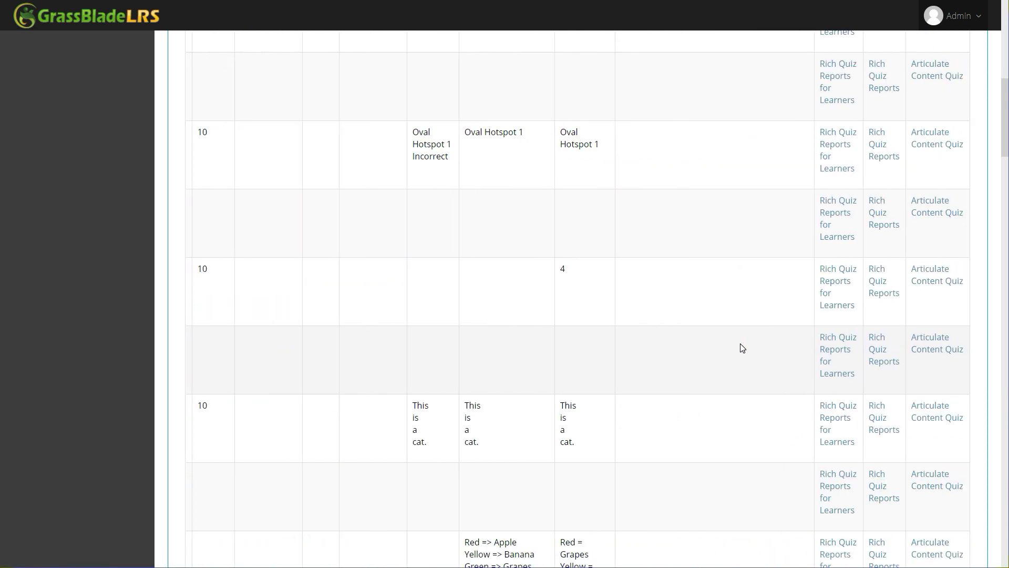
scroll(742, 348, "up", 9)
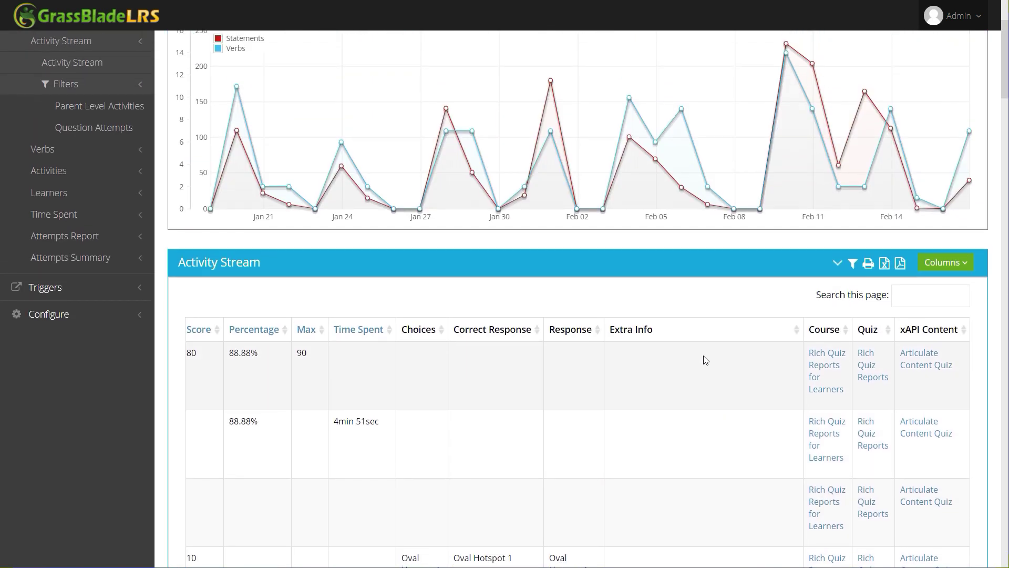
scroll(706, 356, "down", 5)
scroll(526, 429, "down", 5)
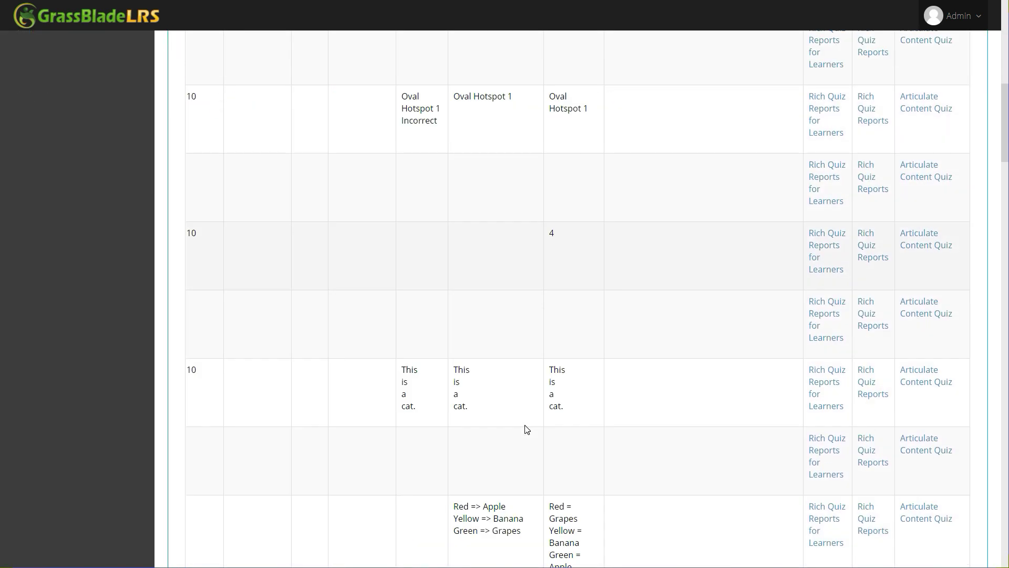
scroll(525, 429, "left", 6)
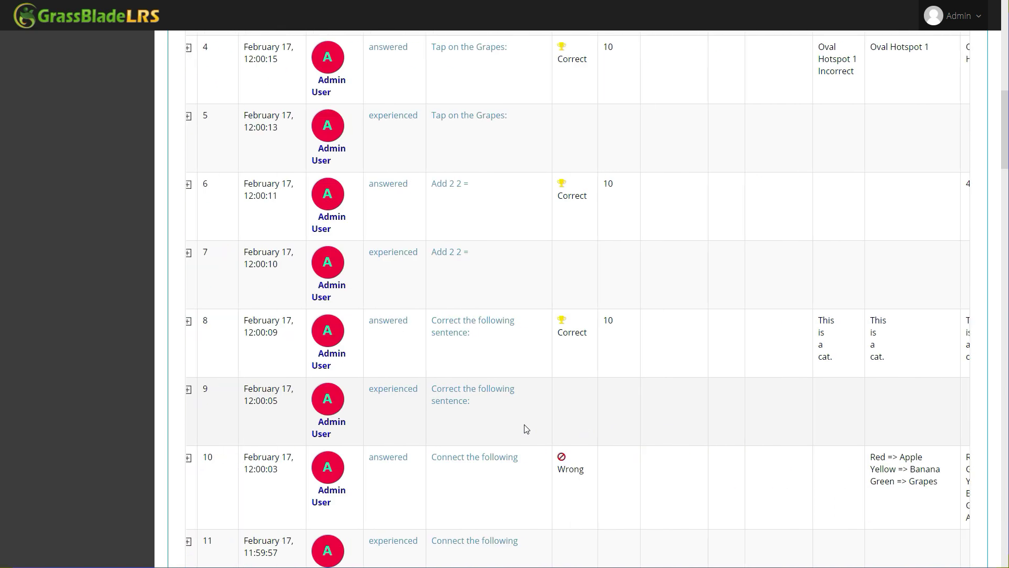
scroll(530, 426, "down", 1)
scroll(533, 424, "down", 4)
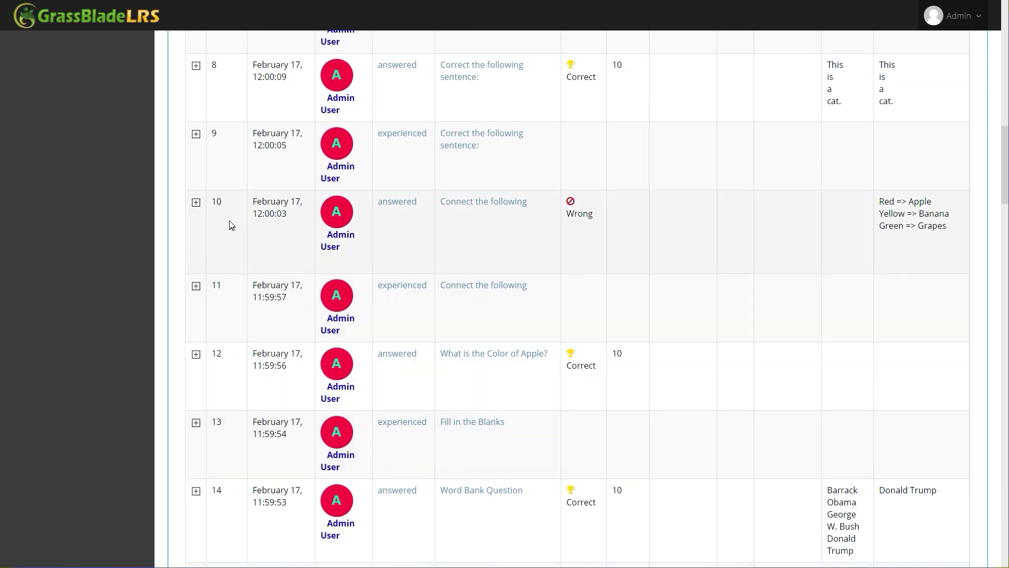
- Expand the Connect the following statement and open its Quiz Report in a new tab
left_click(195, 203)
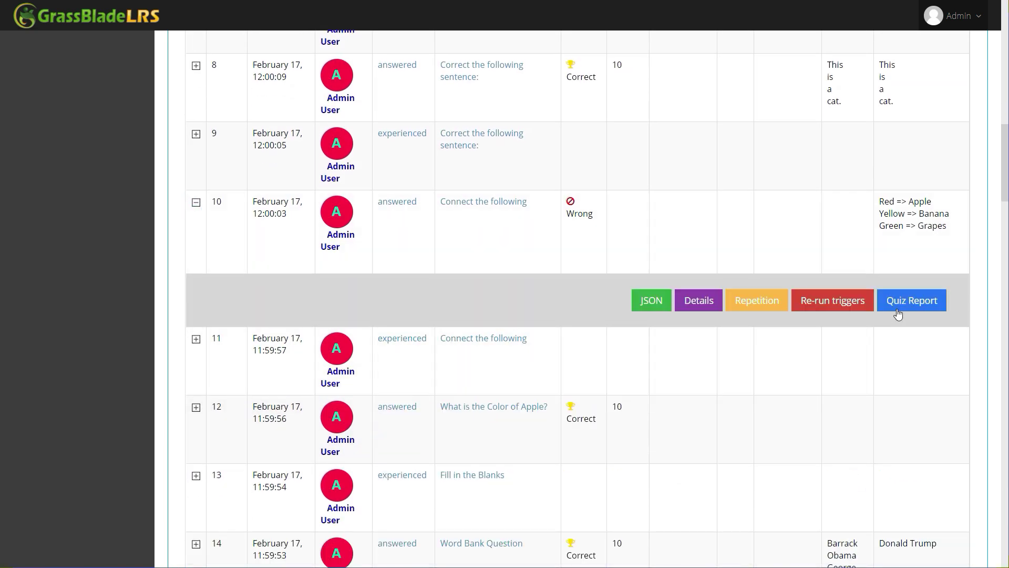
right_click(904, 305)
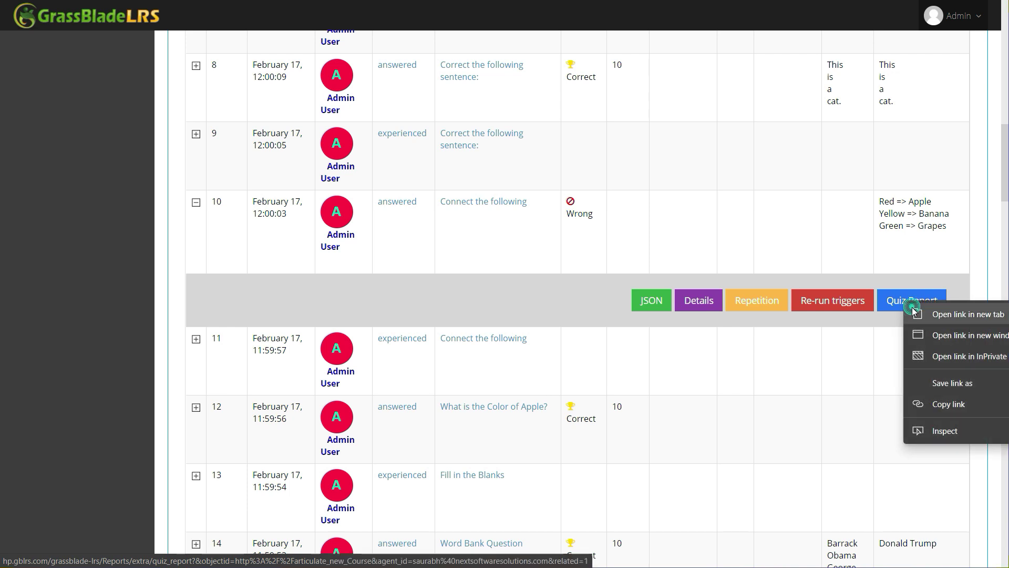
left_click(913, 310)
left_click(913, 311)
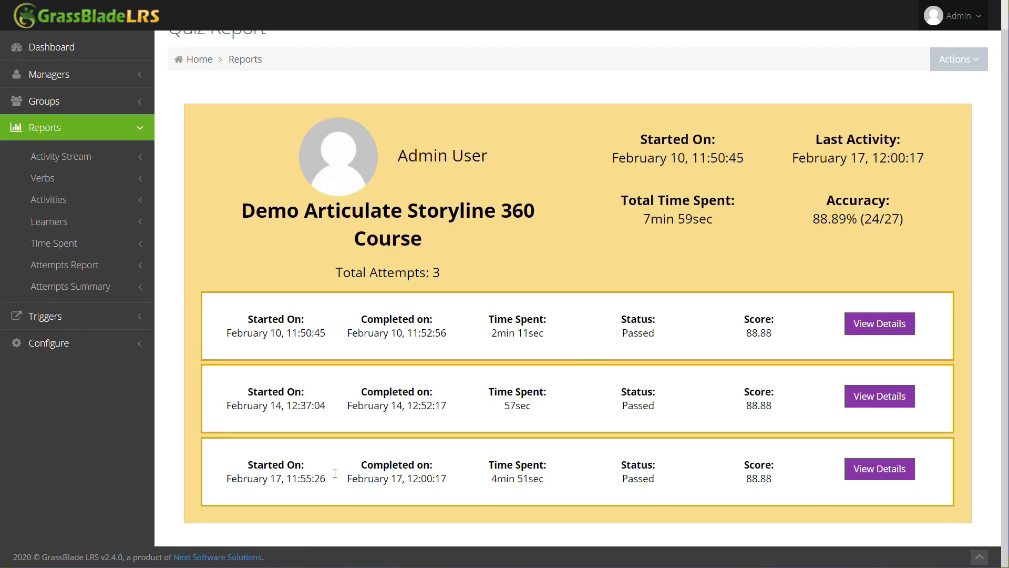
- Compare the third attempt's completion date with the latest statement's timestamp, then open its details
left_click_drag(349, 481, 457, 488)
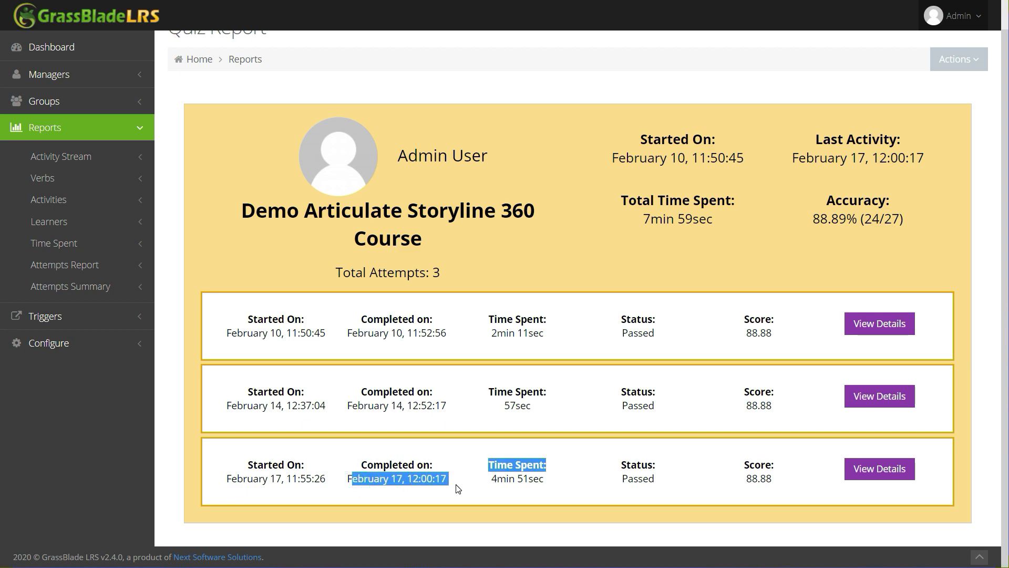
left_click(456, 472)
key("ctrl+w")
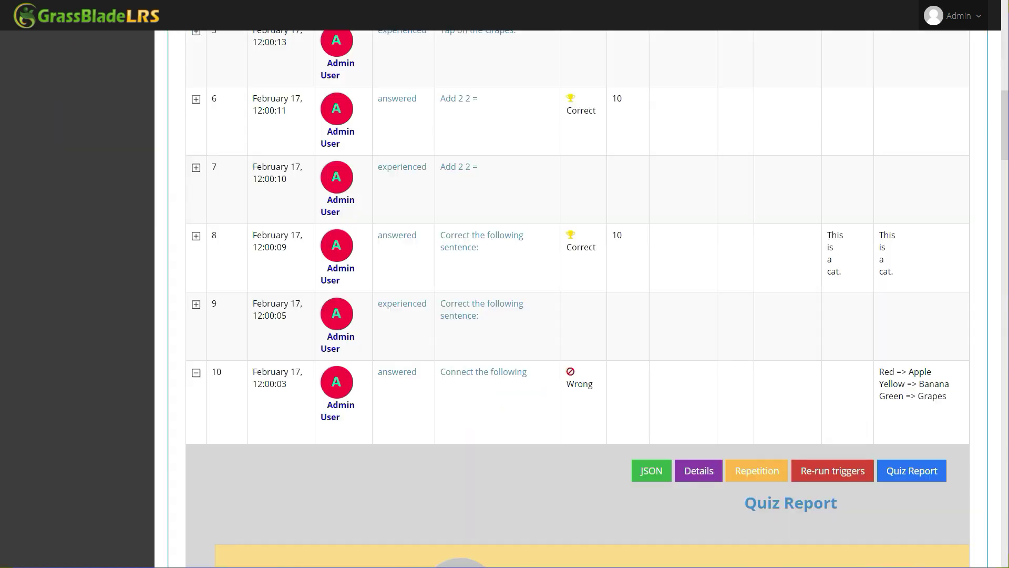
scroll(269, 279, "up", 10)
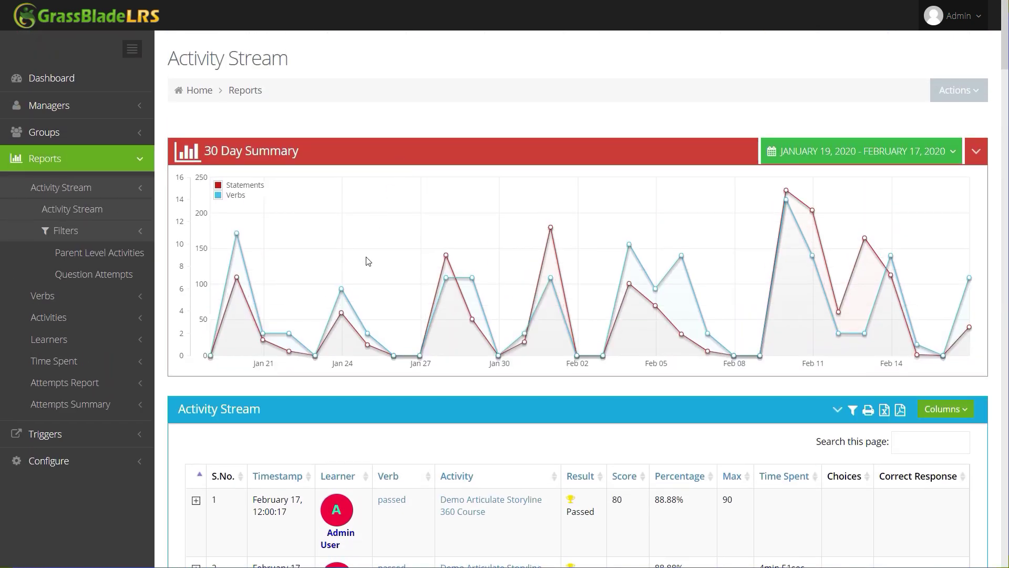
scroll(273, 233, "down", 5)
left_click_drag(288, 256, 255, 245)
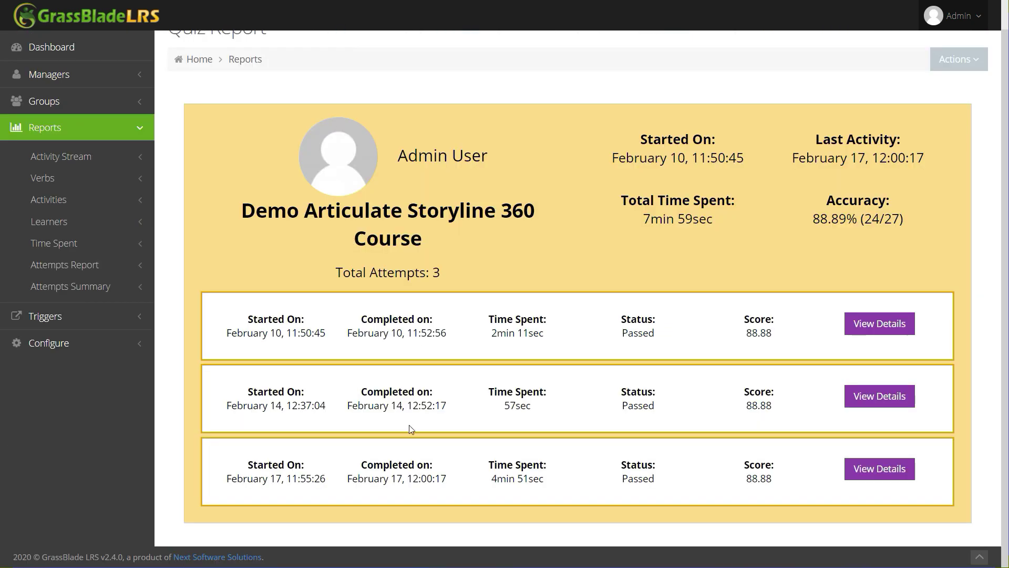
left_click_drag(453, 478, 348, 479)
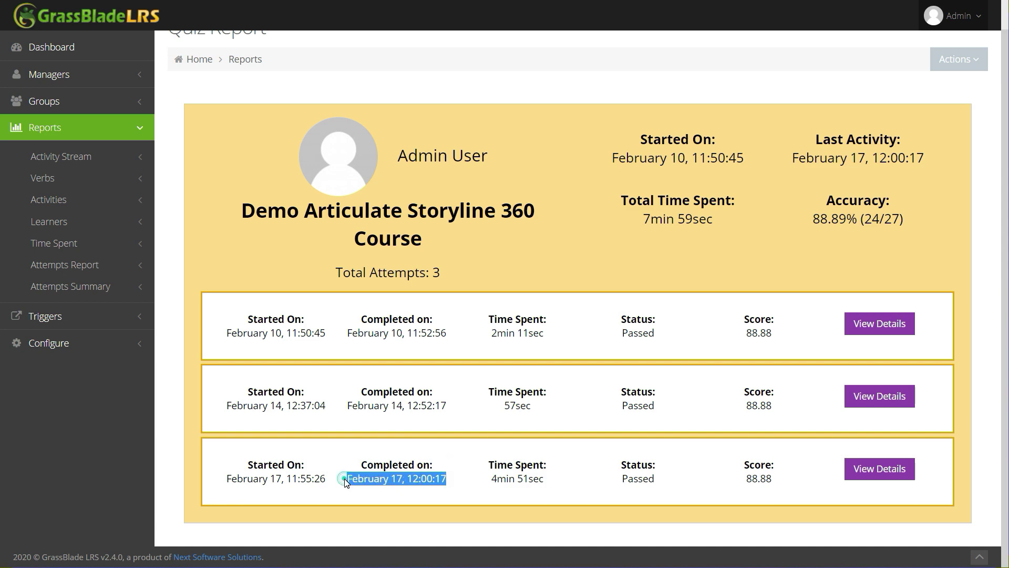
left_click(876, 468)
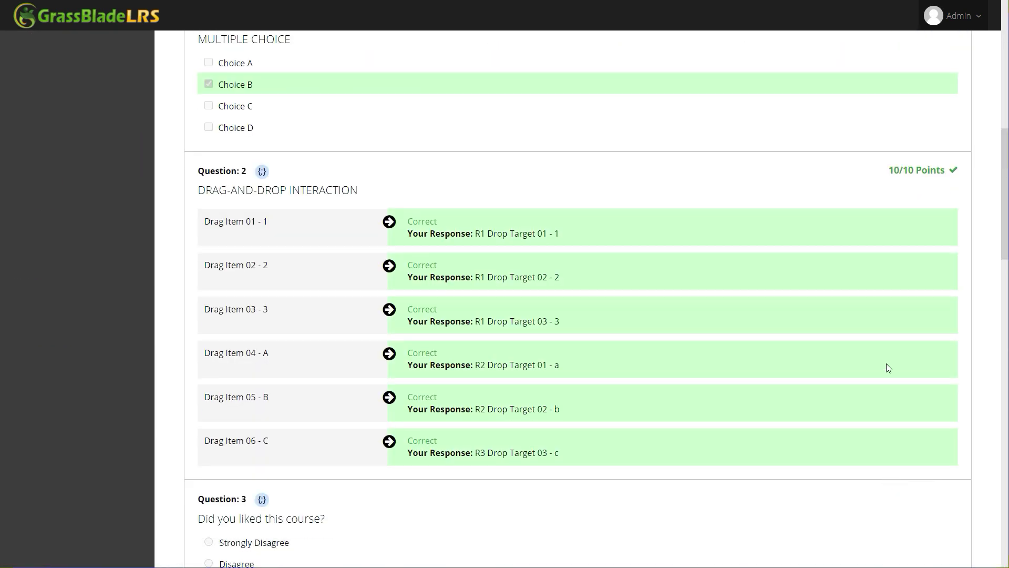
- Scroll through the latest attempt's per-question results and back to the Activity Stream table
scroll(889, 368, "up", 3)
left_click_drag(1003, 190, 1007, 505)
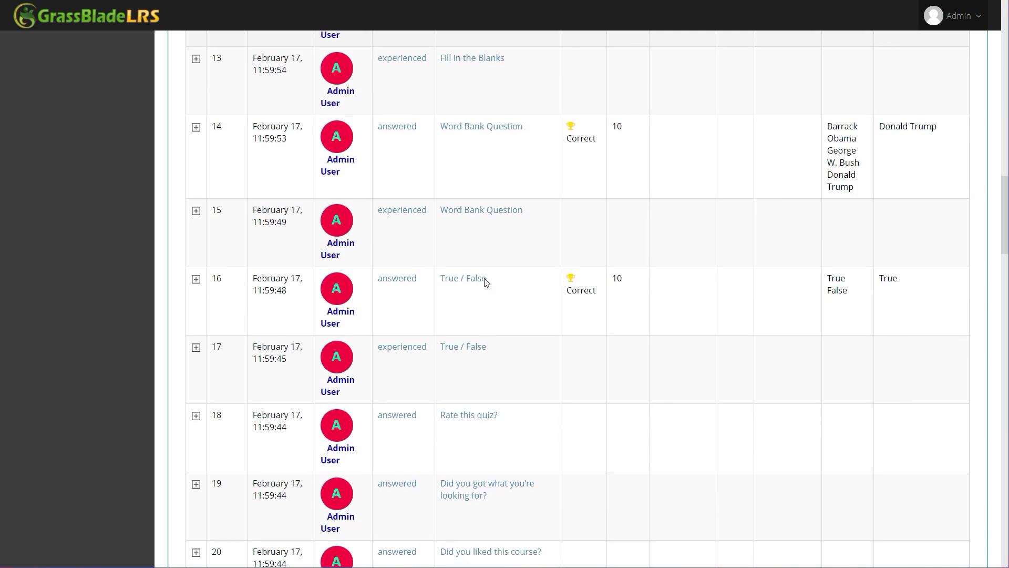
scroll(484, 296, "down", 15)
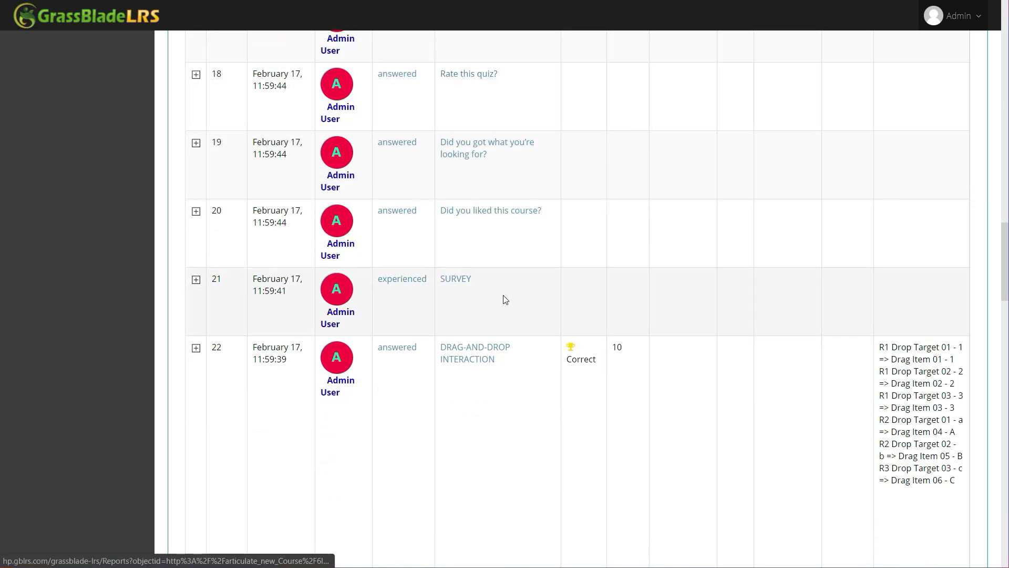
- View the launched statement's JSON and inspect its Test xAPI Course parent and moodle grouping context
scroll(509, 307, "down", 8)
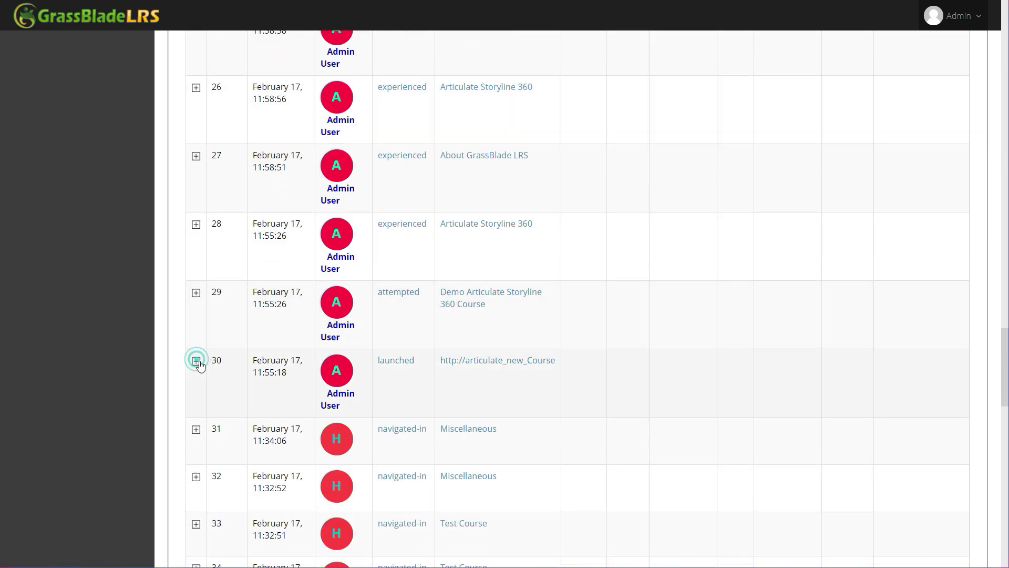
left_click(196, 360)
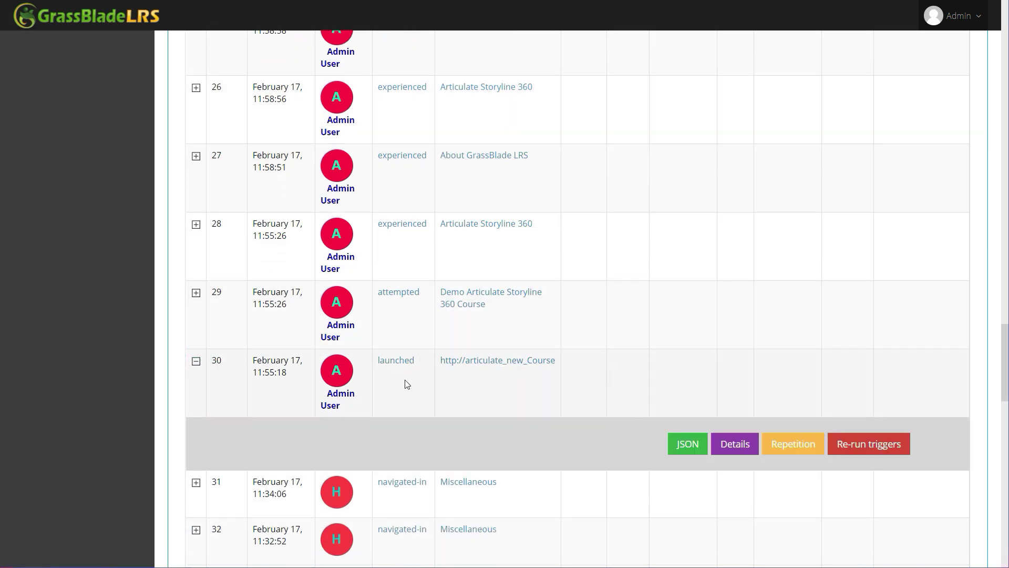
left_click(683, 446)
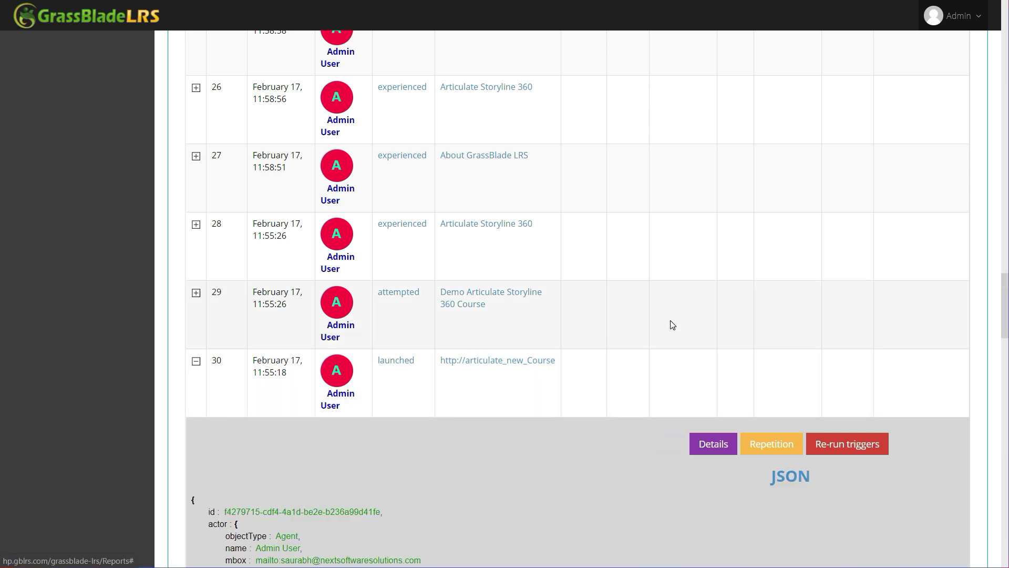
scroll(670, 320, "down", 5)
scroll(670, 320, "down", 3)
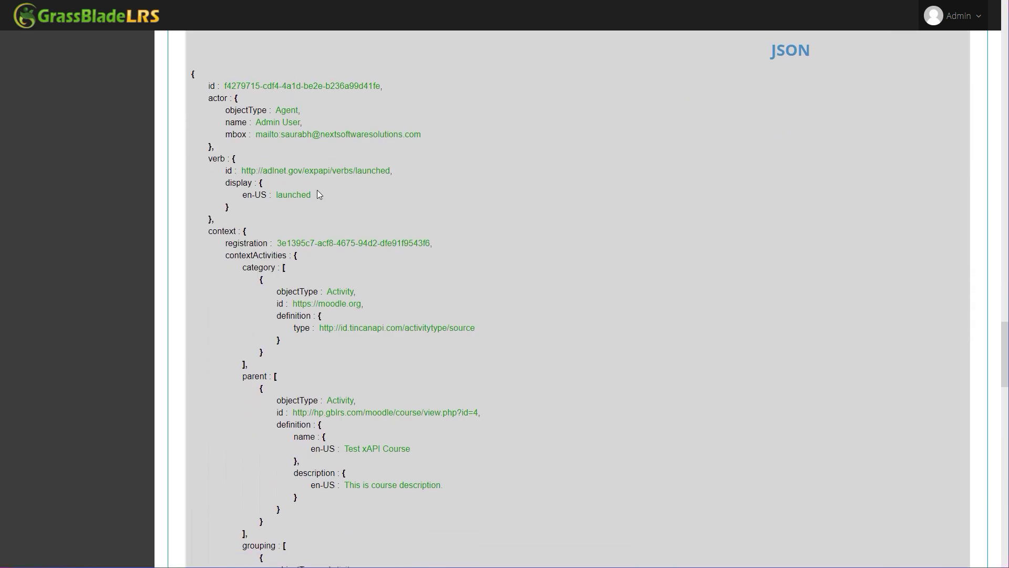
scroll(363, 284, "down", 2)
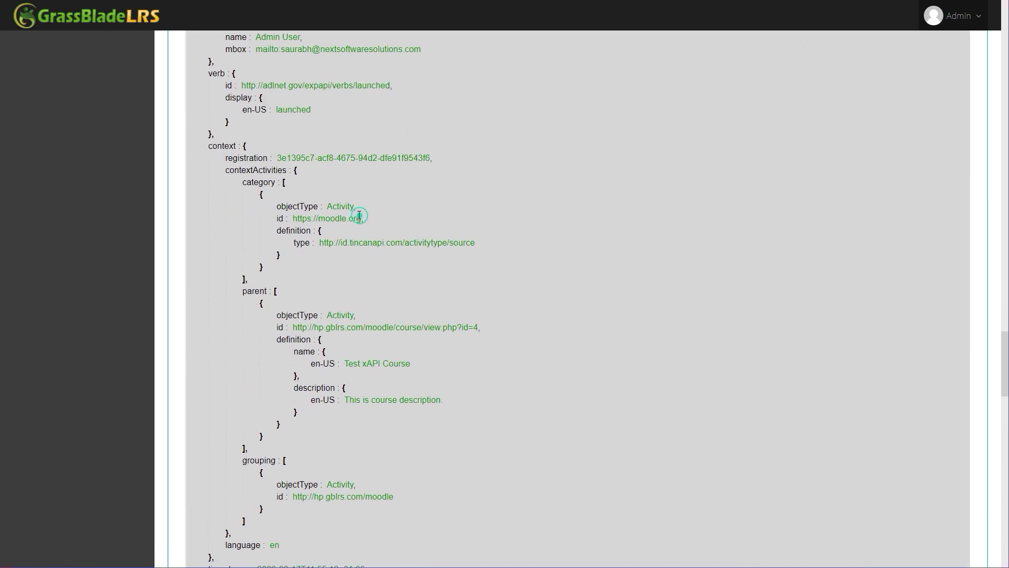
left_click_drag(360, 216, 299, 207)
left_click(277, 211)
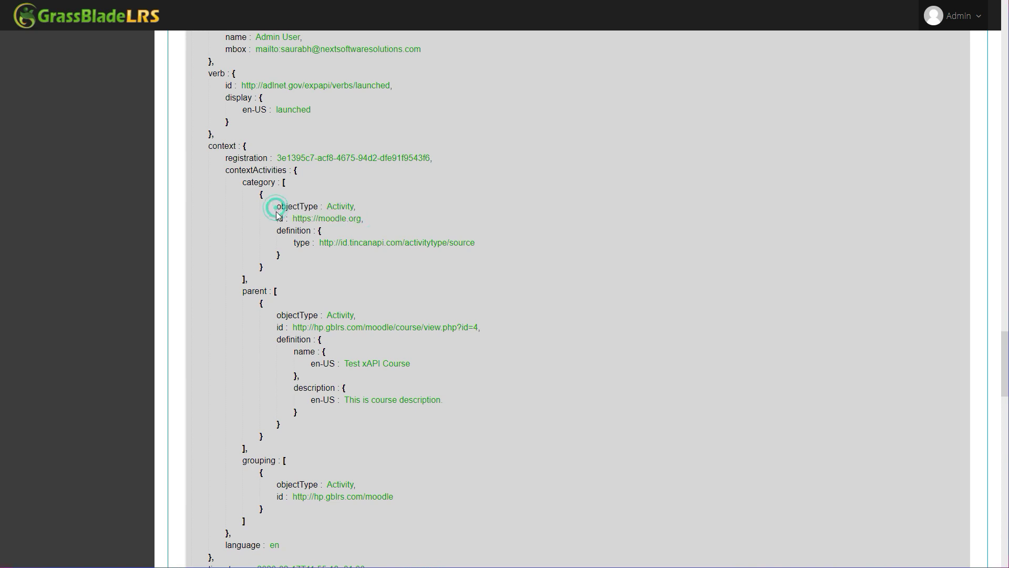